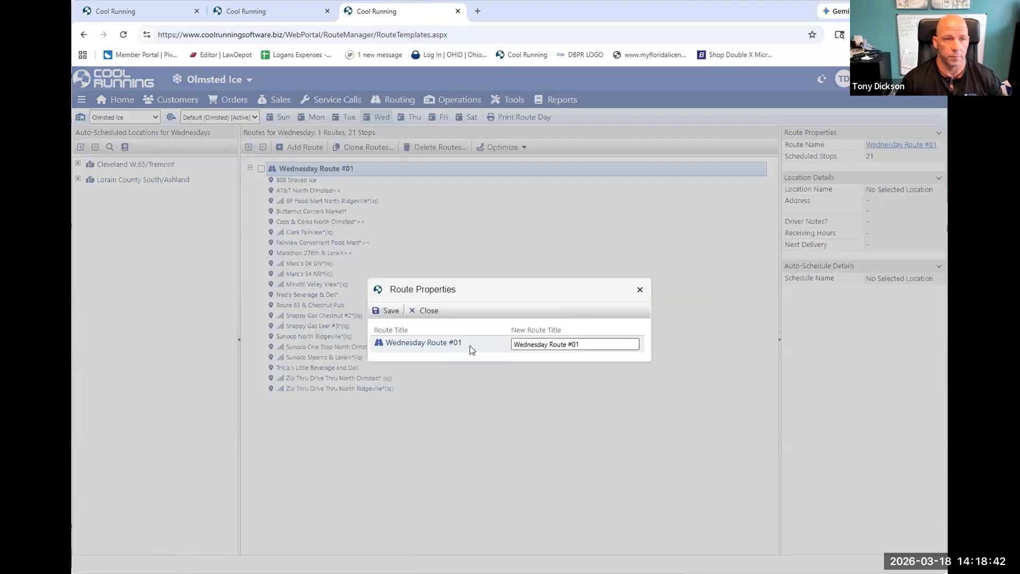
- Rename the Wednesday route to Webinar Template, and move the Route 83 & Chestnut Pub and Sunoco One Stop North Olmsted stops just below Clark Fairview
type("WEd")
type("ebinar")
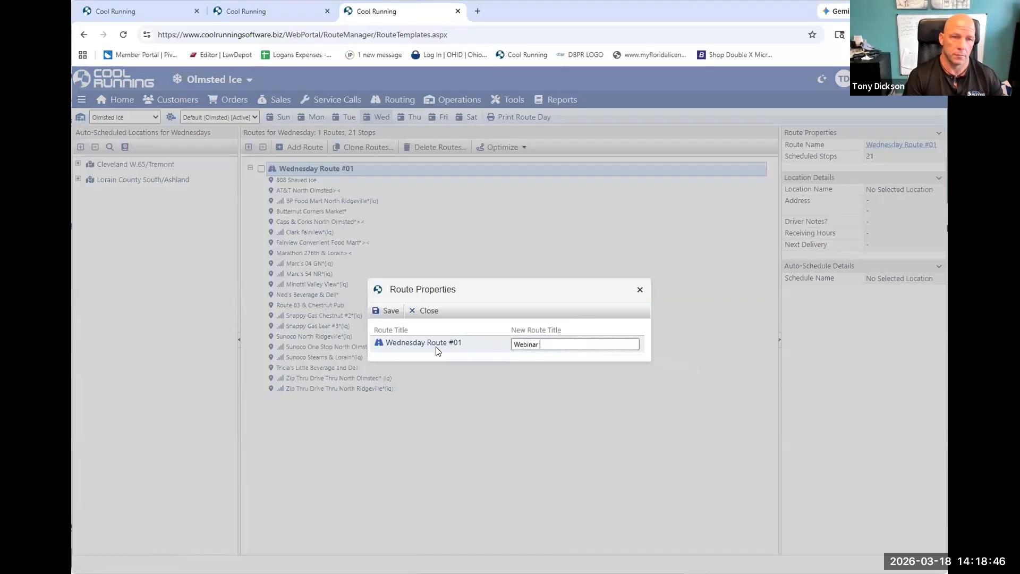
type(" Template")
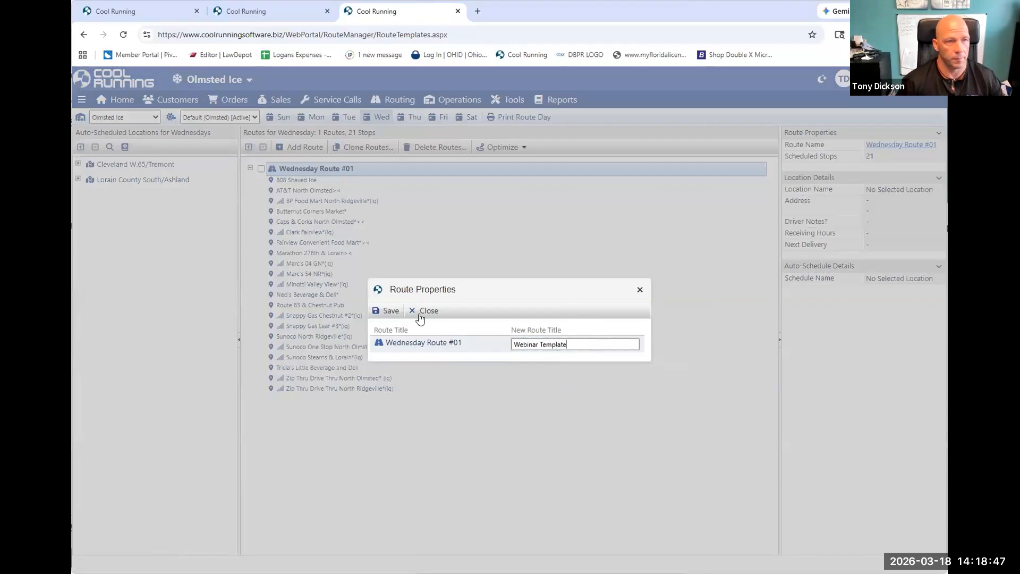
left_click(389, 310)
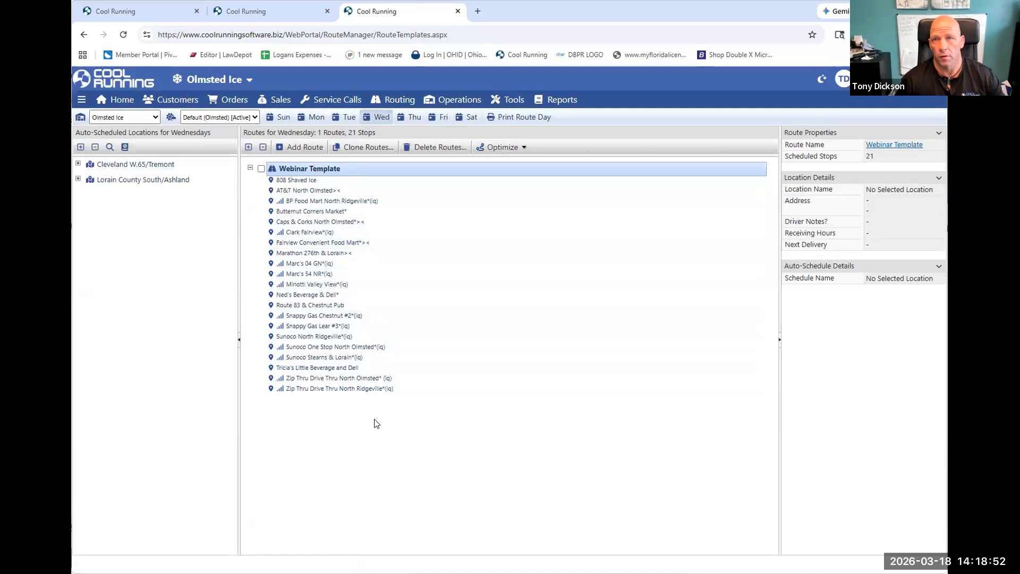
left_click_drag(315, 305, 304, 242)
left_click_drag(322, 347, 304, 242)
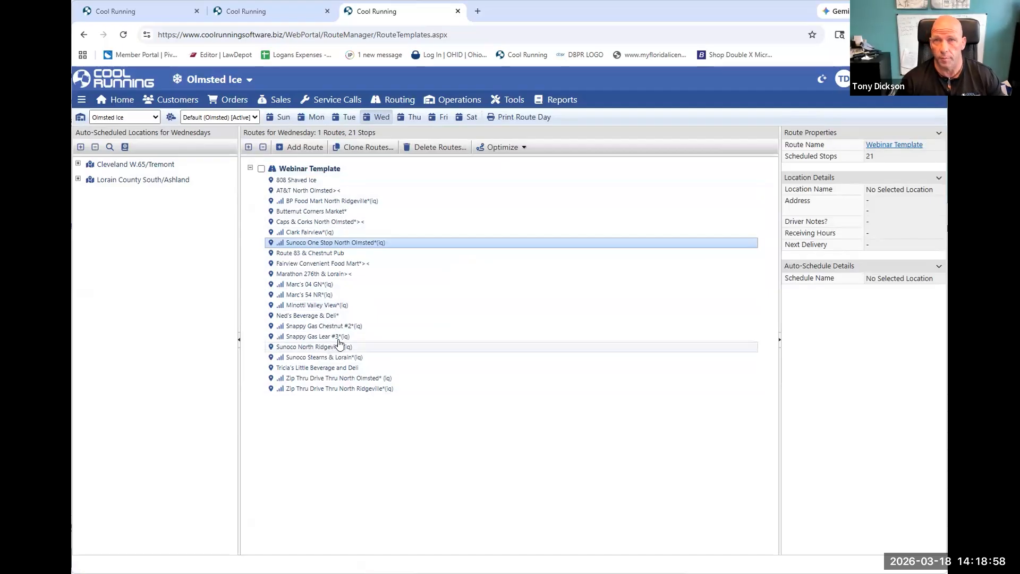
- Optimize the existing Webinar Template route with a delivery window starting at 6:00 AM, and save the optimized route
left_click(505, 149)
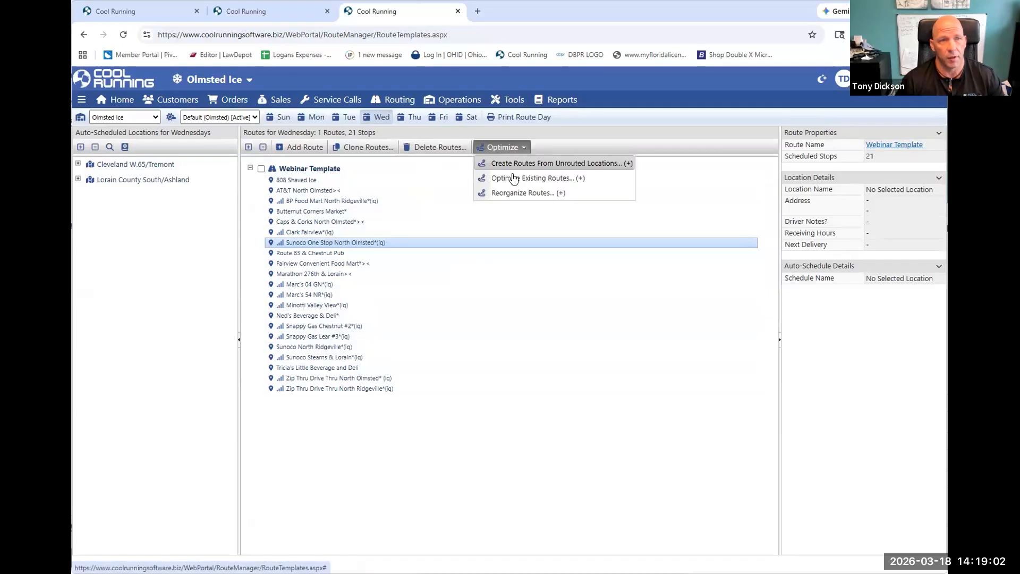
left_click(514, 177)
left_click(491, 185)
type("6:00 am")
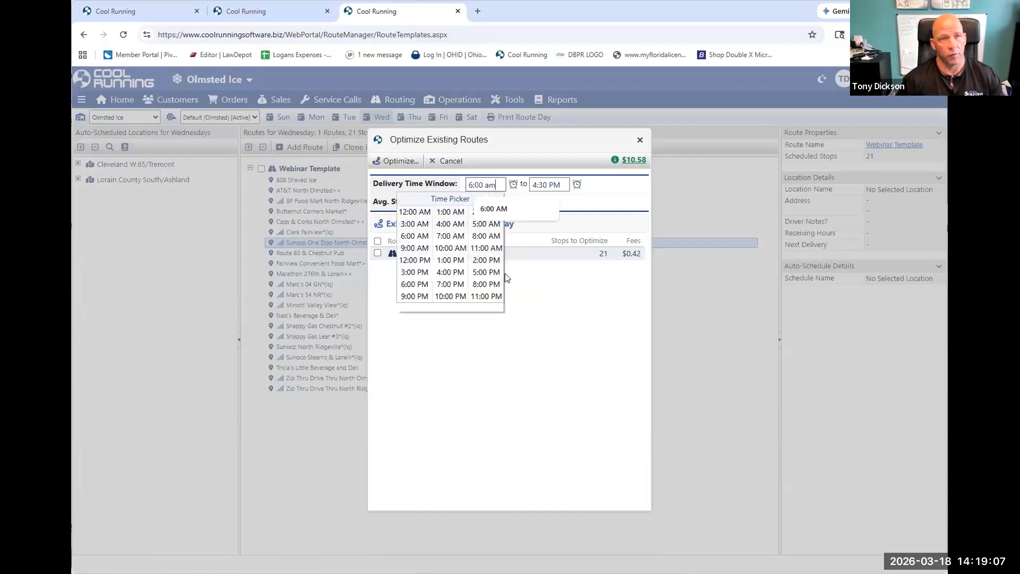
left_click(579, 323)
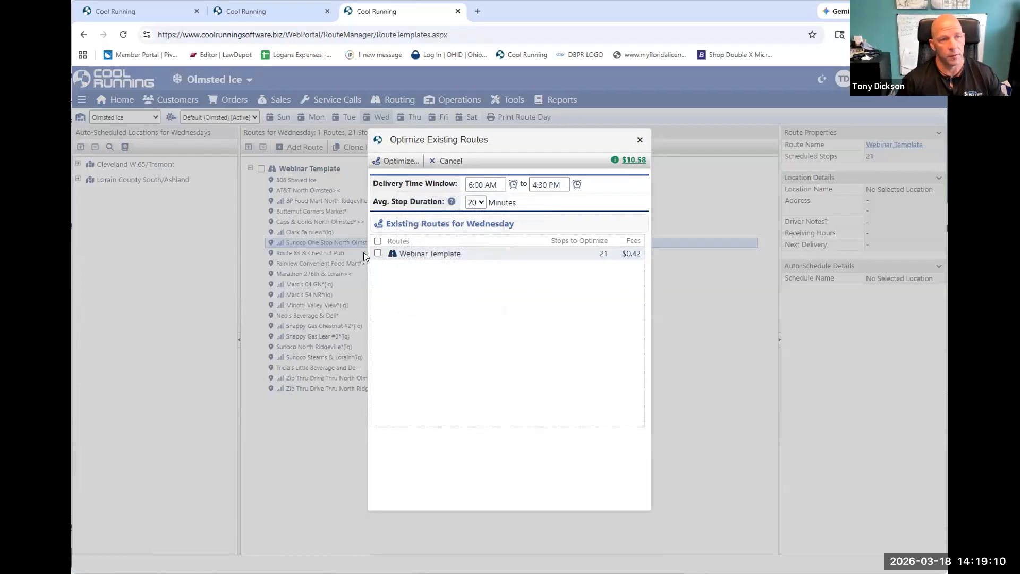
left_click(378, 253)
left_click(402, 161)
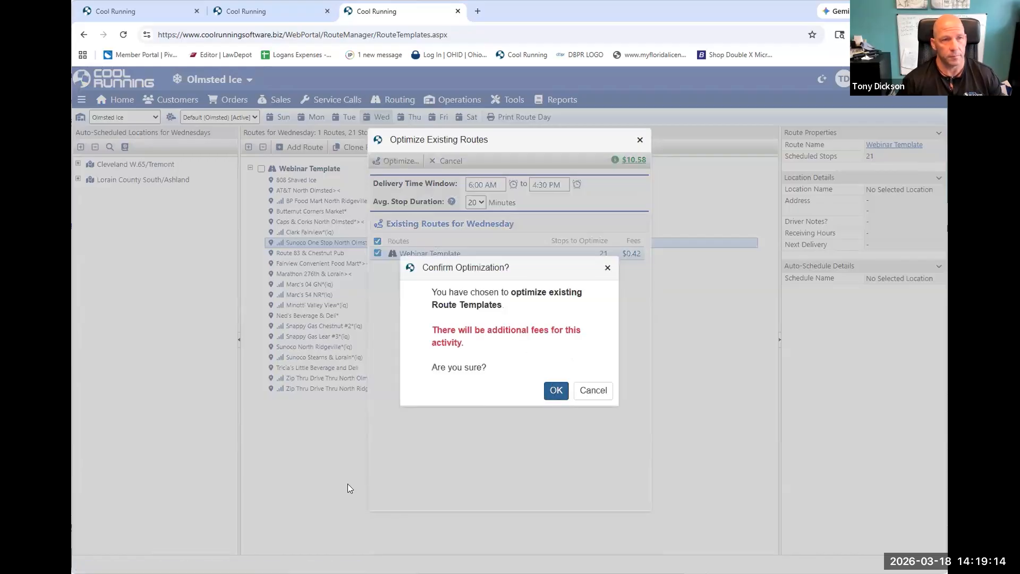
key("Return")
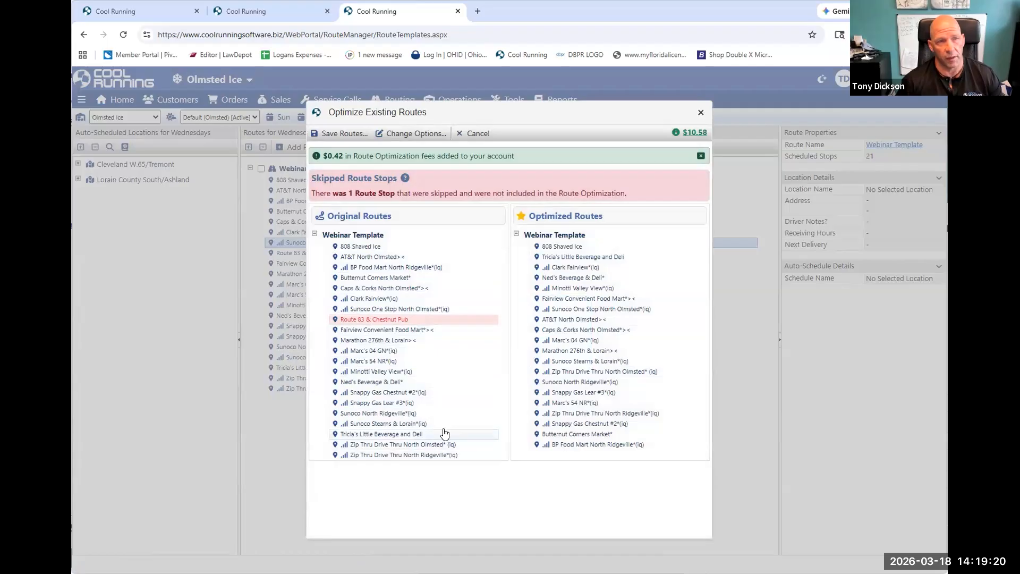
left_click(335, 134)
left_click(554, 391)
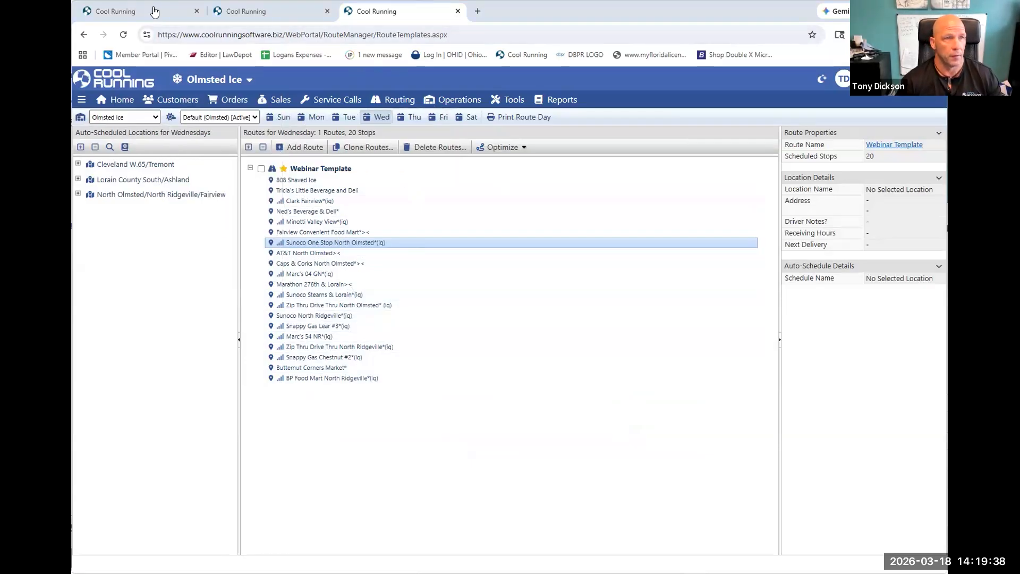
- Switch to the Route Builder and check the Sunday route templates available for 3/22/2026 without adding any
left_click(277, 12)
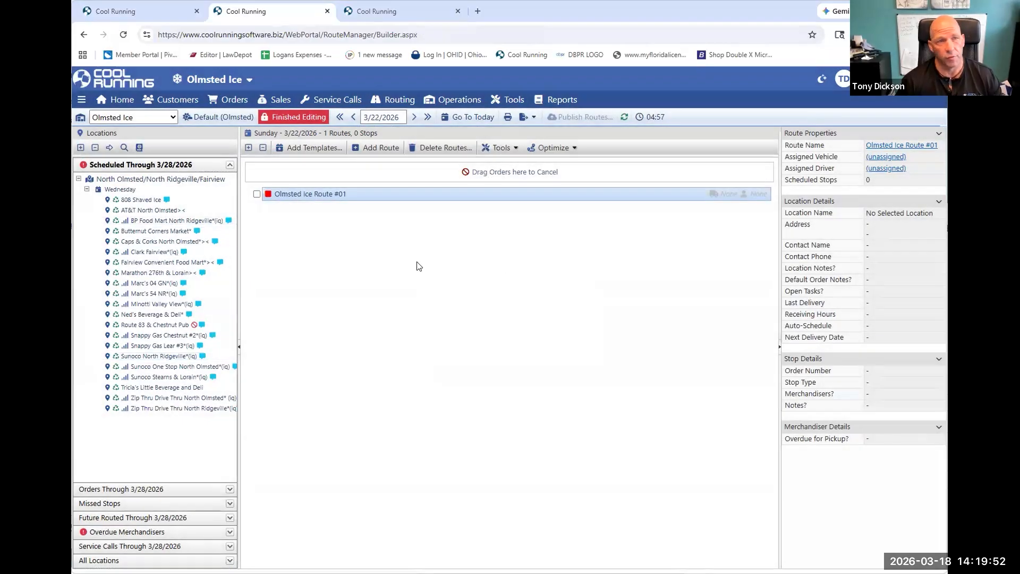
left_click(309, 149)
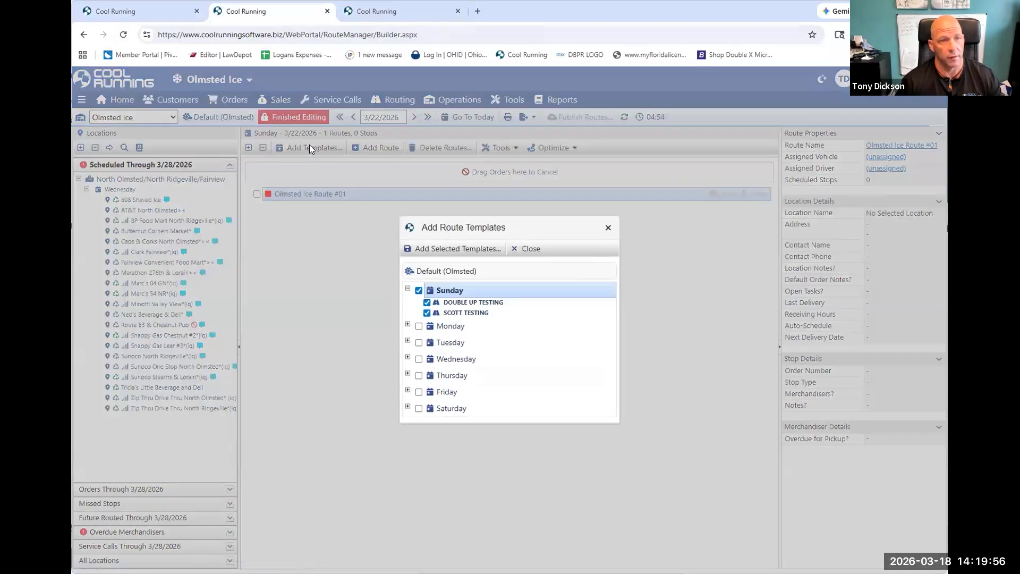
left_click(418, 291)
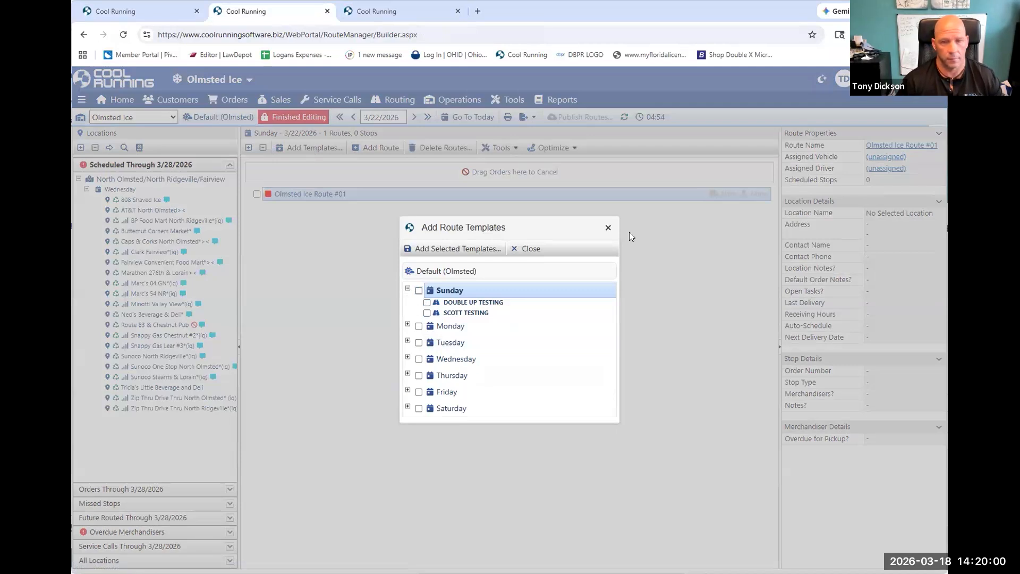
left_click(609, 230)
- Change the routing date to Wednesday 3/25/2026 and expand the scheduled Wednesday locations under North Olmsted/North Ridgeville/Fairview
left_click(381, 117)
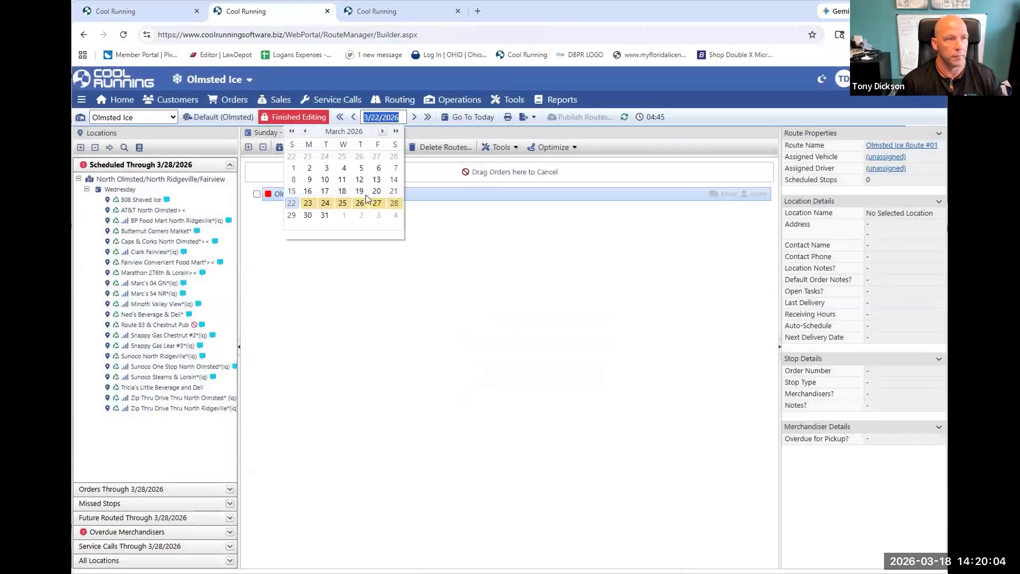
left_click(342, 192)
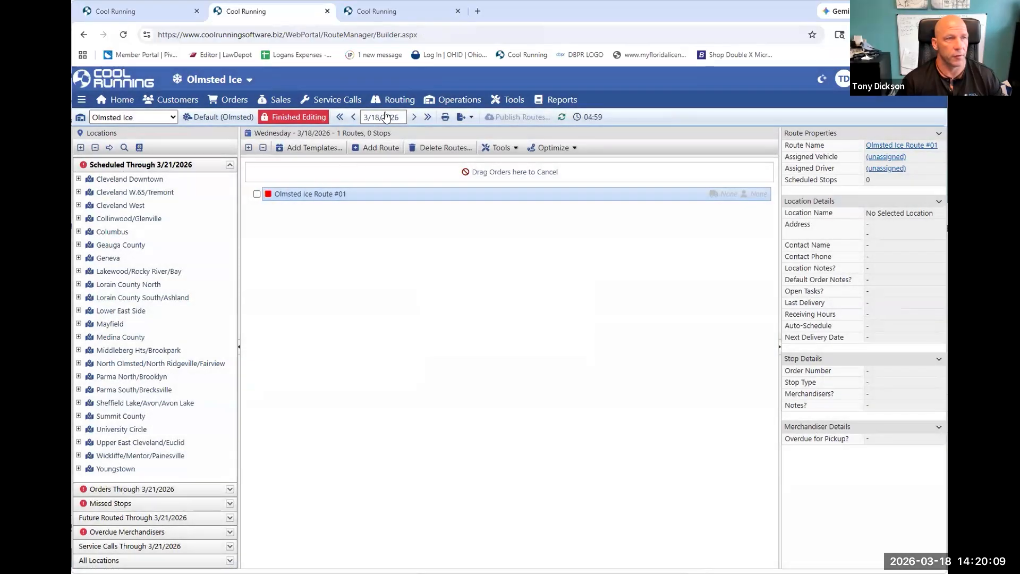
left_click(384, 117)
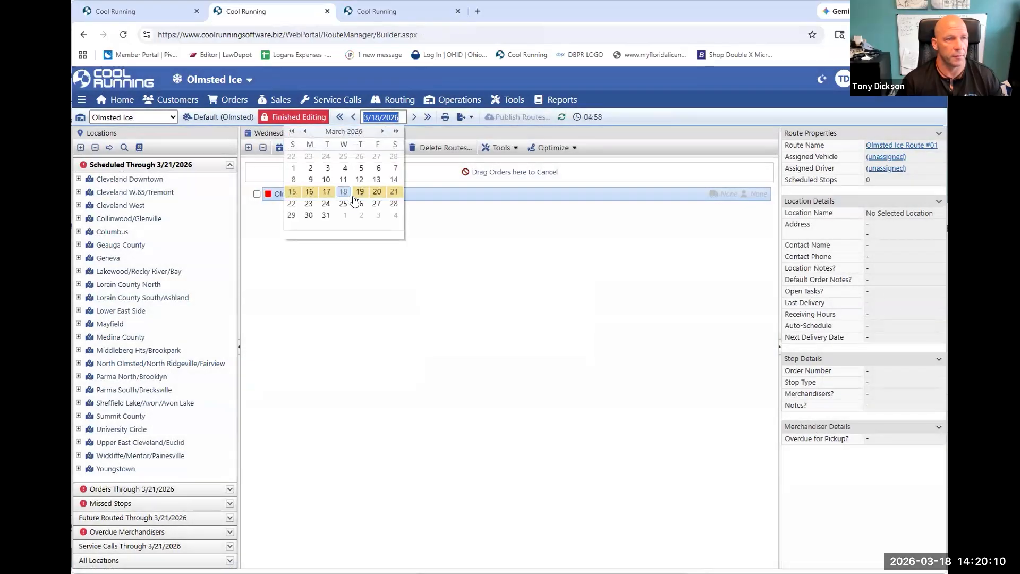
left_click(343, 203)
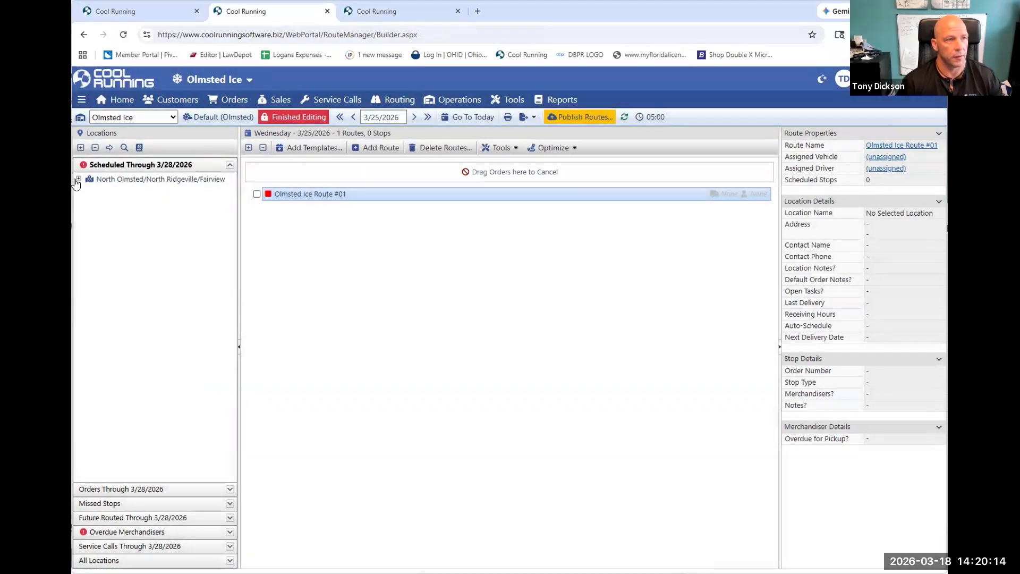
left_click(77, 180)
left_click(87, 189)
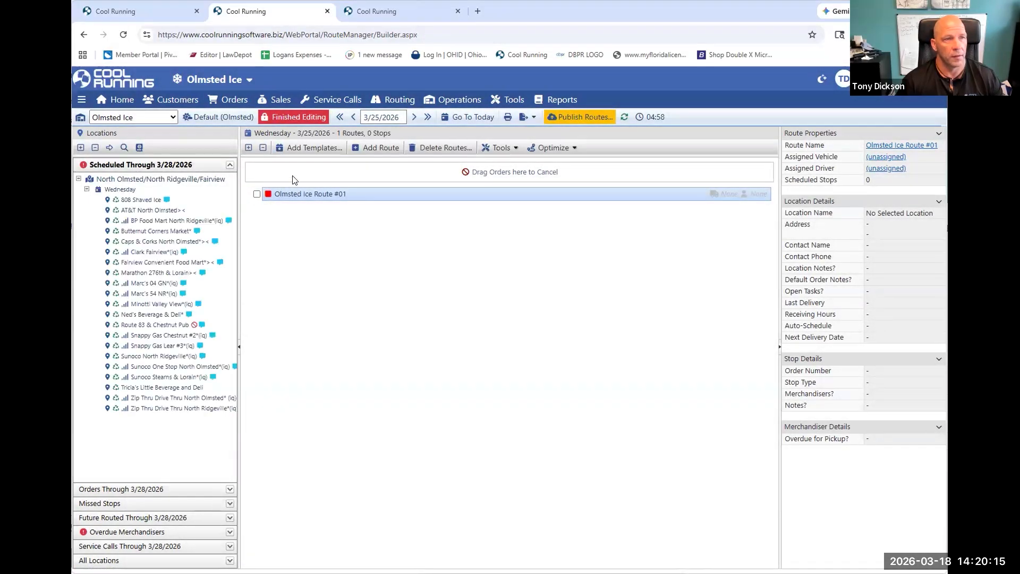
- Add the Wednesday Webinar Template to the 3/25/2026 routes, expand its stops and publish the routes
left_click(315, 149)
left_click(415, 358)
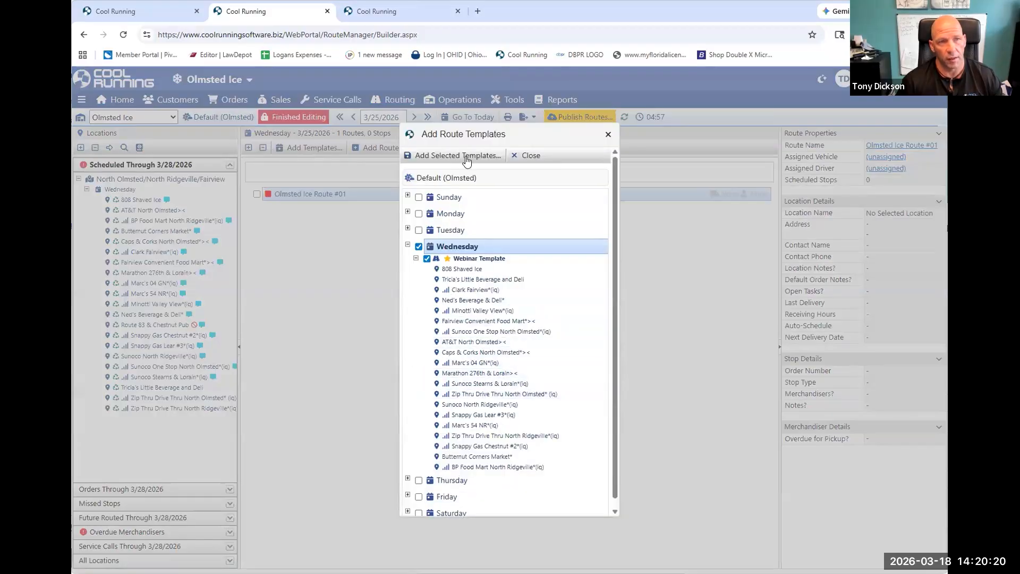
left_click(467, 158)
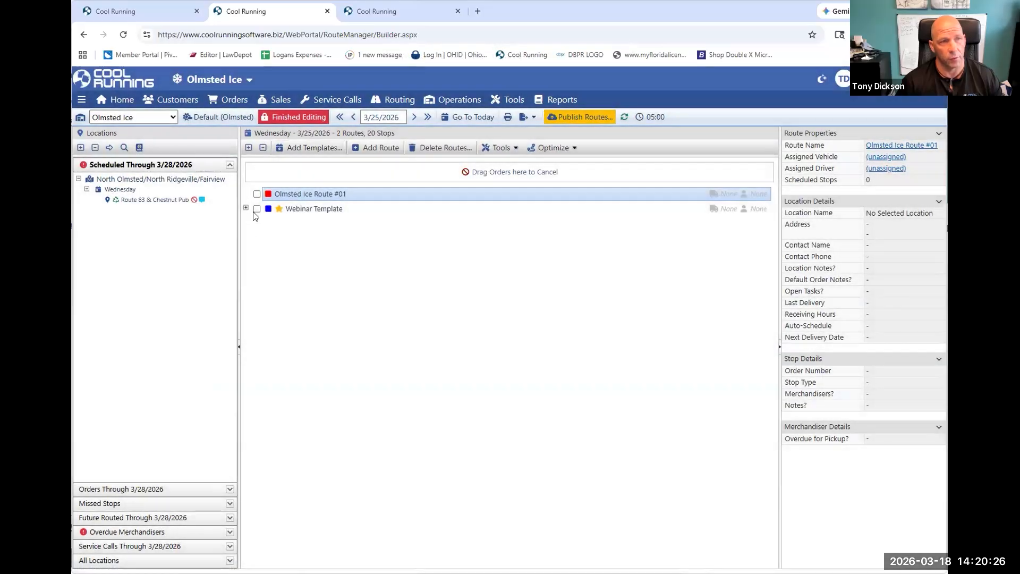
left_click(246, 207)
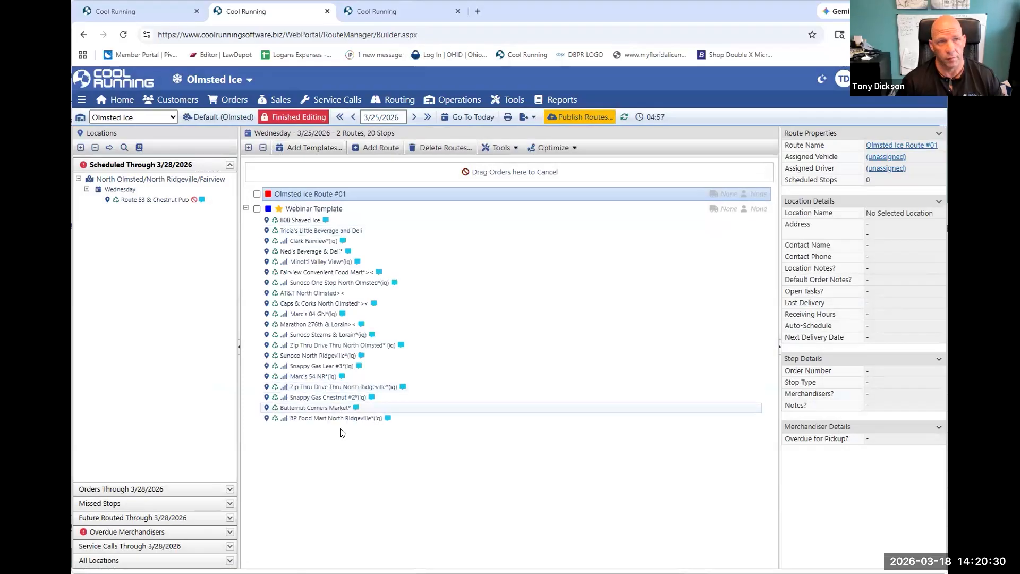
left_click(577, 117)
left_click(556, 366)
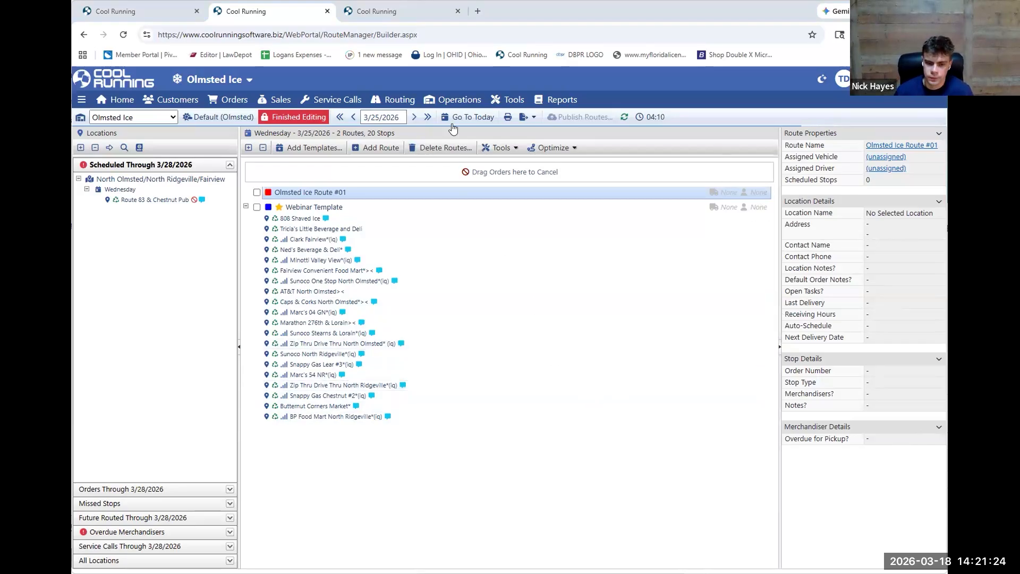
- Open RouteVision in a new browser tab and set the map date to 3/25/2026
left_click(480, 14)
type("https://www.coolrunningsoftware.biz/WebPortal/Admin/Datawarehouse/CustomExports.aspx")
key("Return")
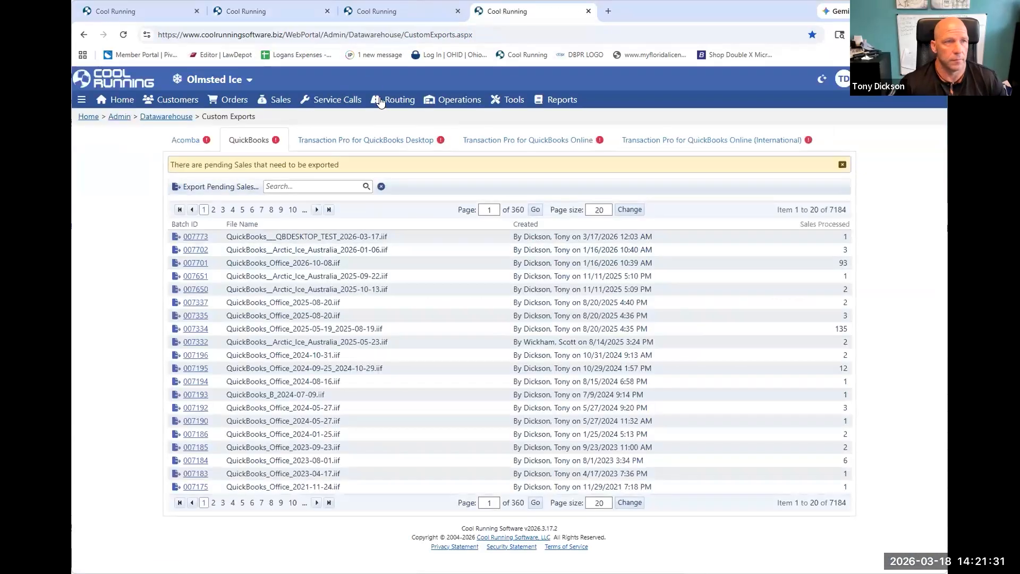
mouse_move(396, 101)
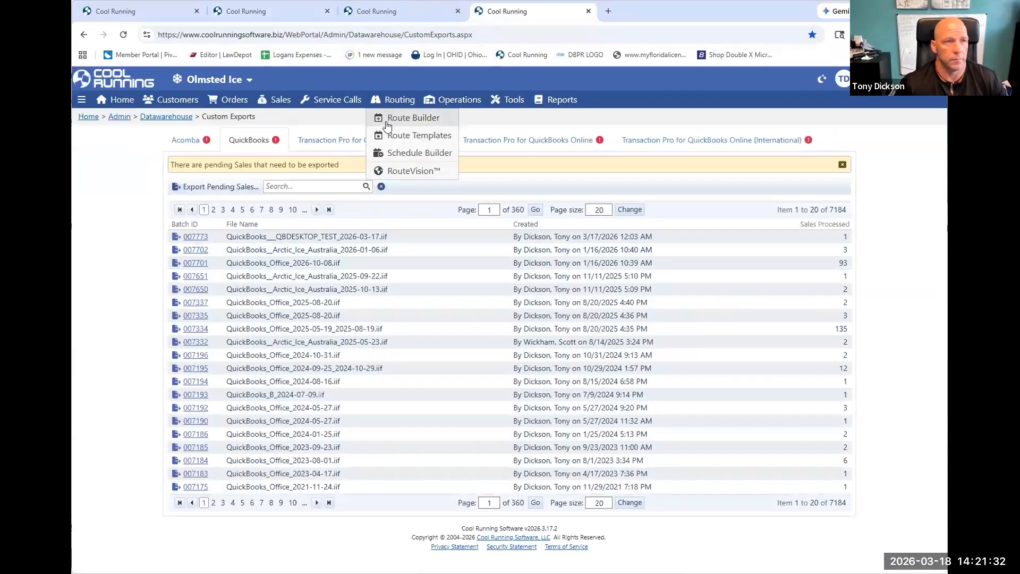
left_click(398, 171)
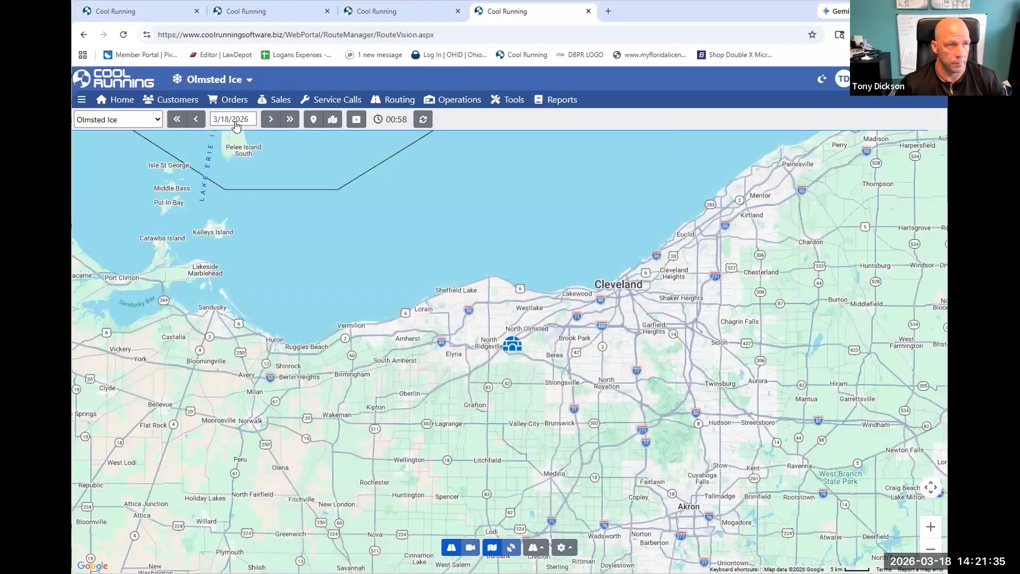
left_click(234, 120)
left_click(195, 206)
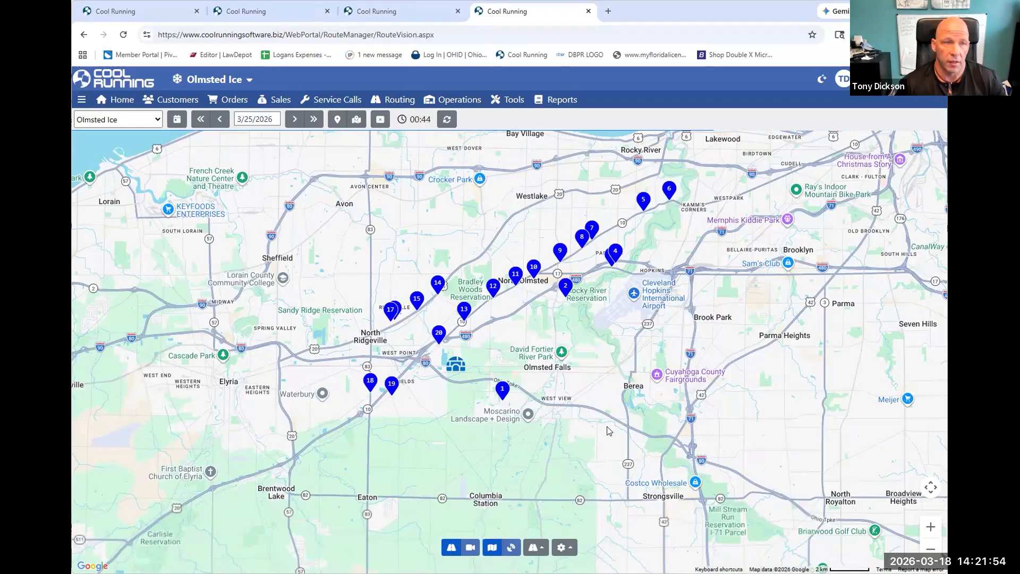
- Inspect the first and last stops of the Webinar Template route and the Olmsted Ice depot on the map
left_click(504, 396)
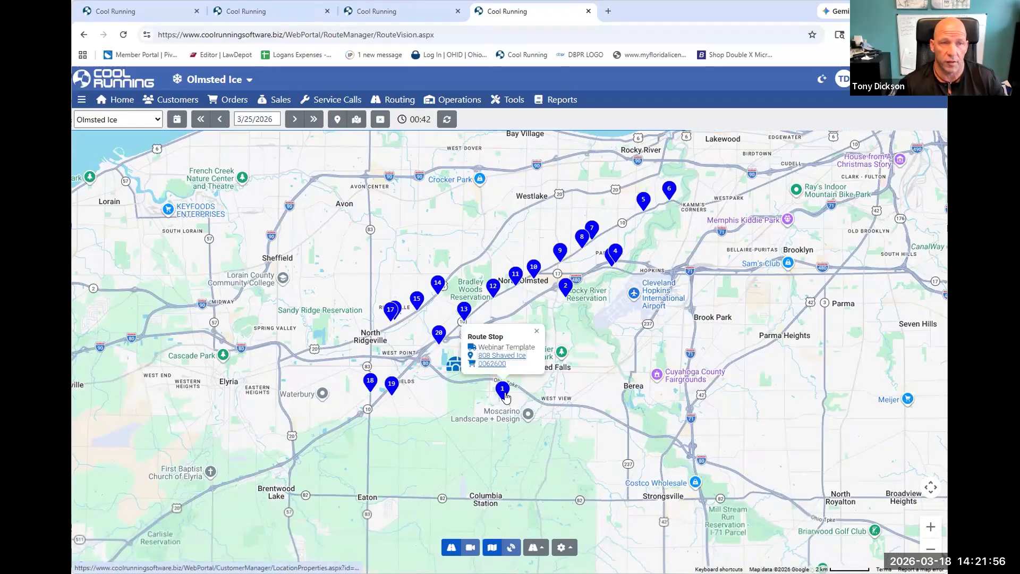
left_click(458, 373)
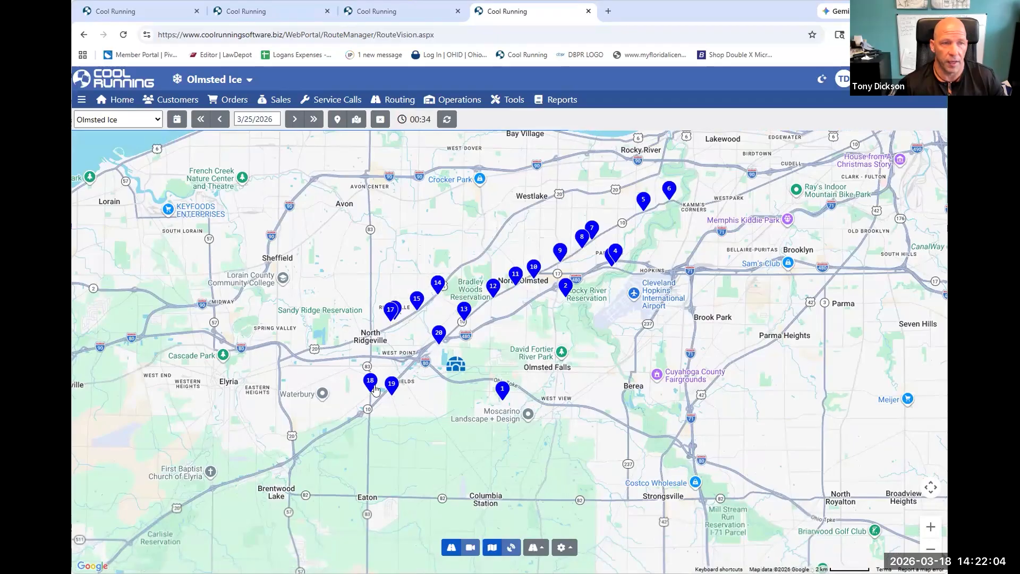
mouse_move(447, 349)
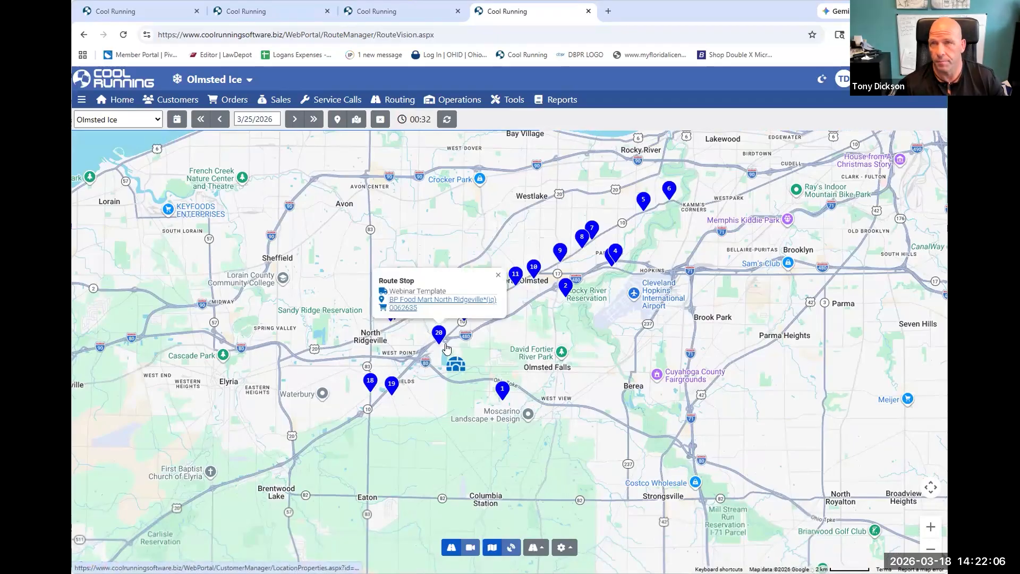
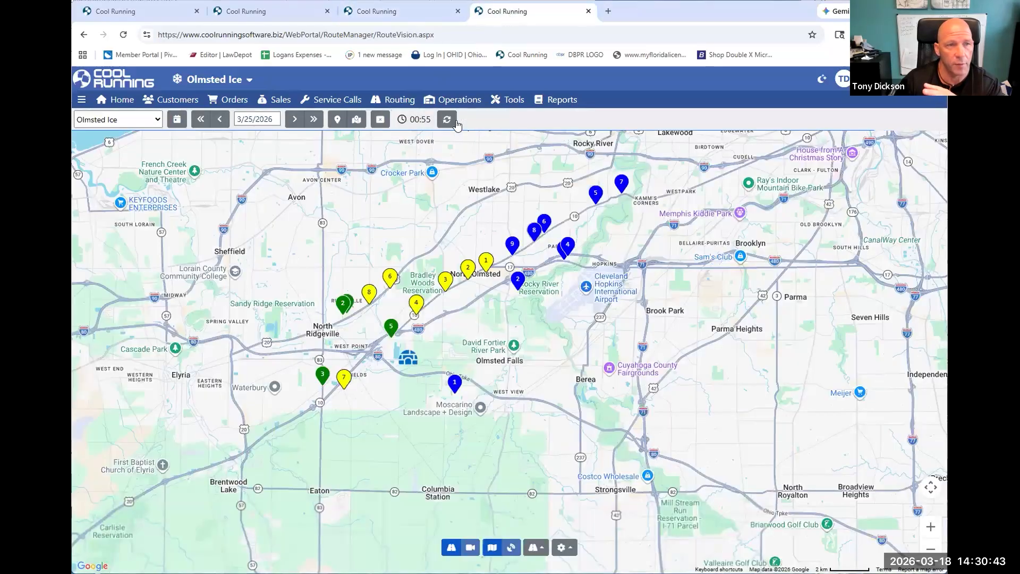
left_click(407, 366)
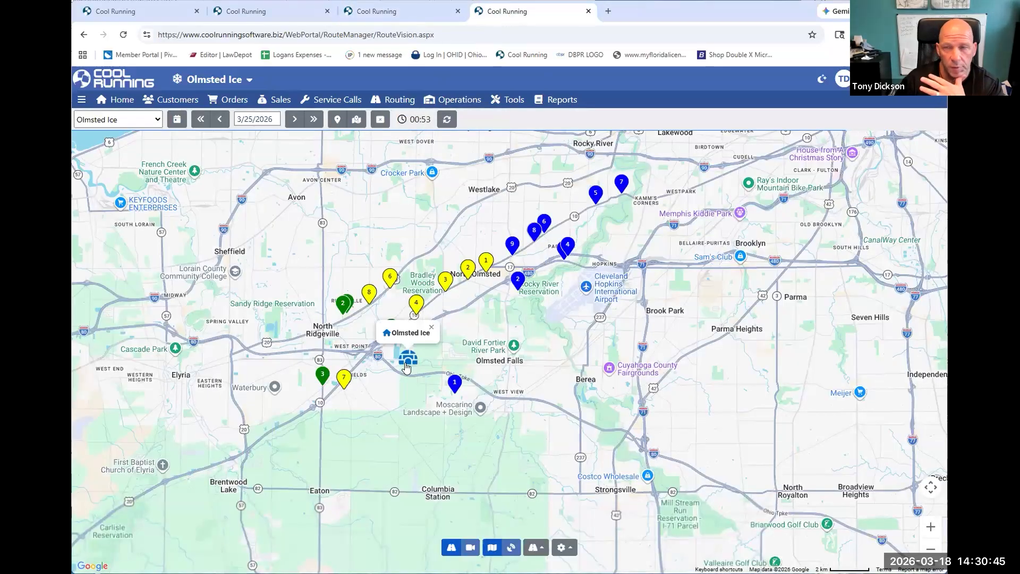
- Review the Wednesday route template and return to the Route Builder's 3/25/2026 routes
left_click(377, 16)
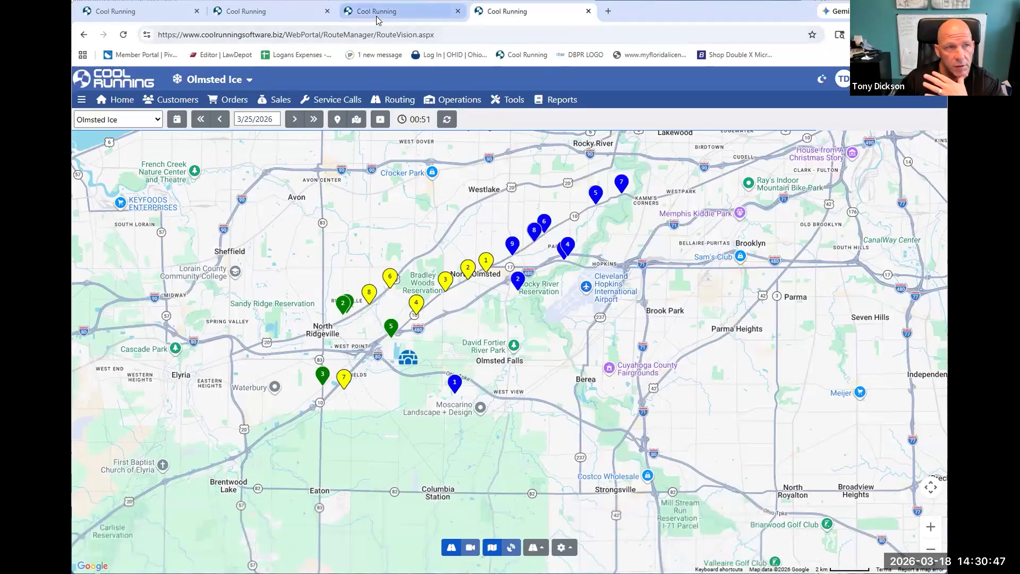
left_click(234, 12)
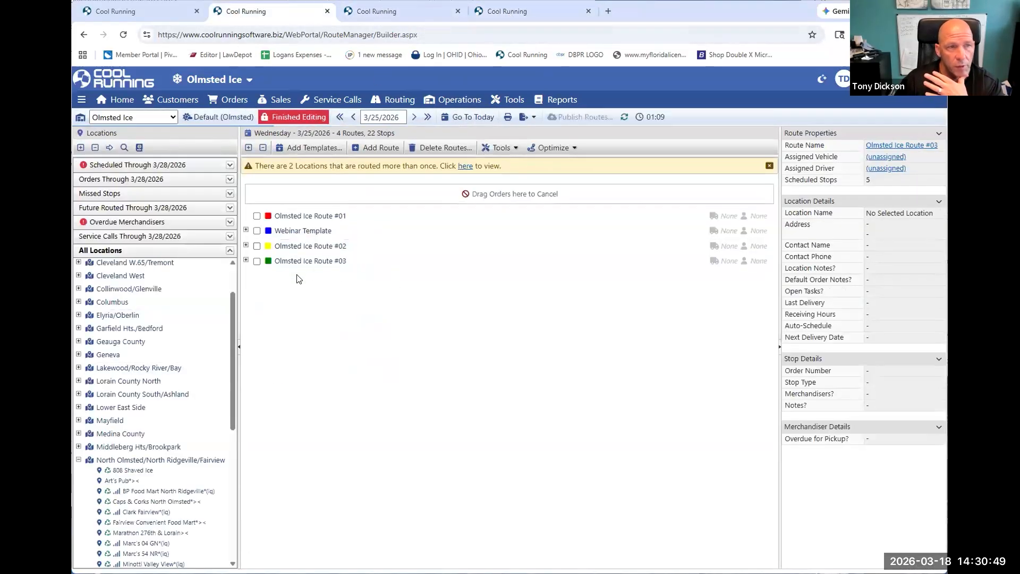
left_click_drag(398, 14, 579, 28)
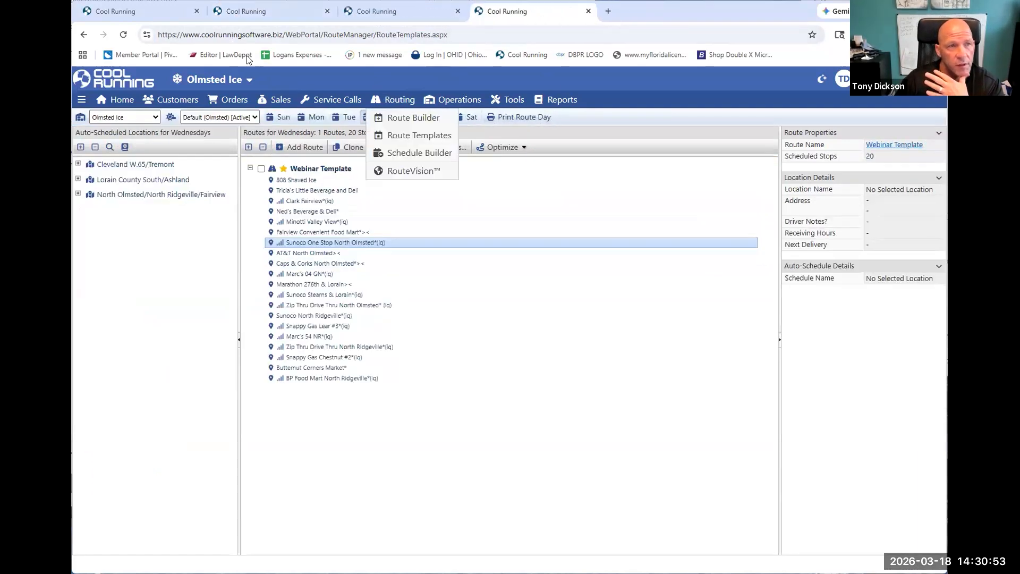
left_click(271, 14)
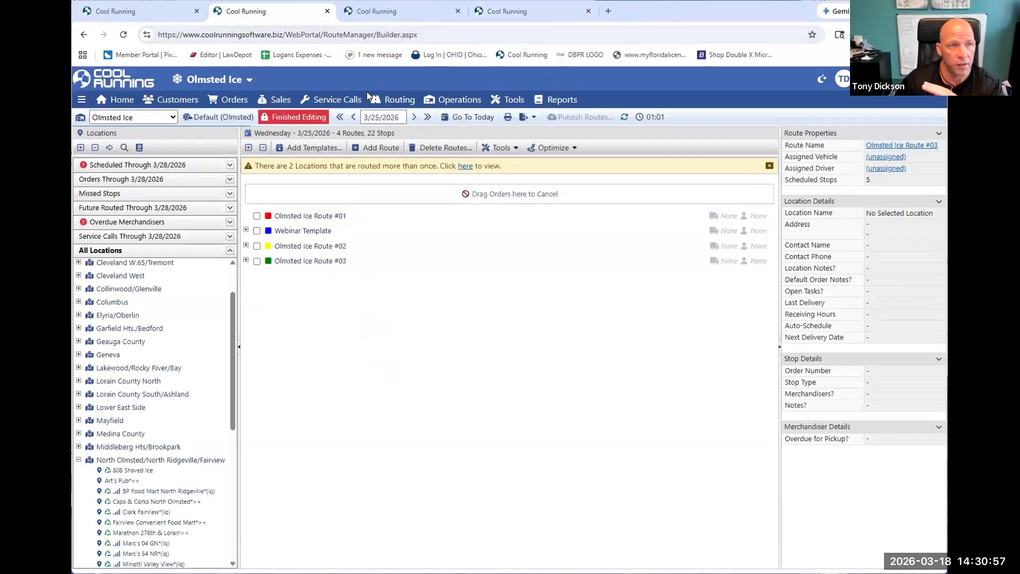
- Check the 3/25/2026 route map, and return to the Route Builder for 3/18/2026 with the scheduled locations through 3/21/2026 listed
left_click(391, 10)
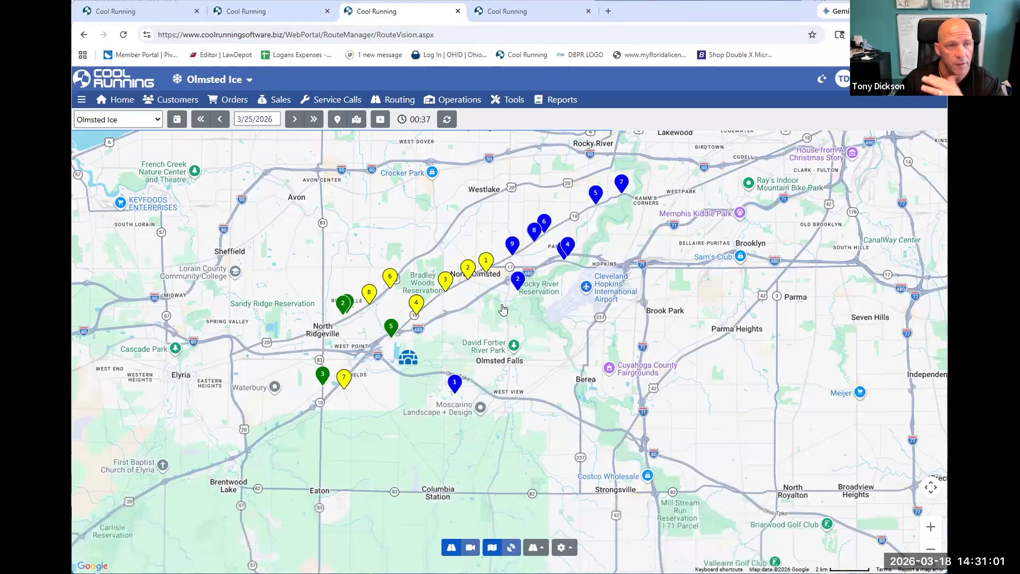
left_click(245, 11)
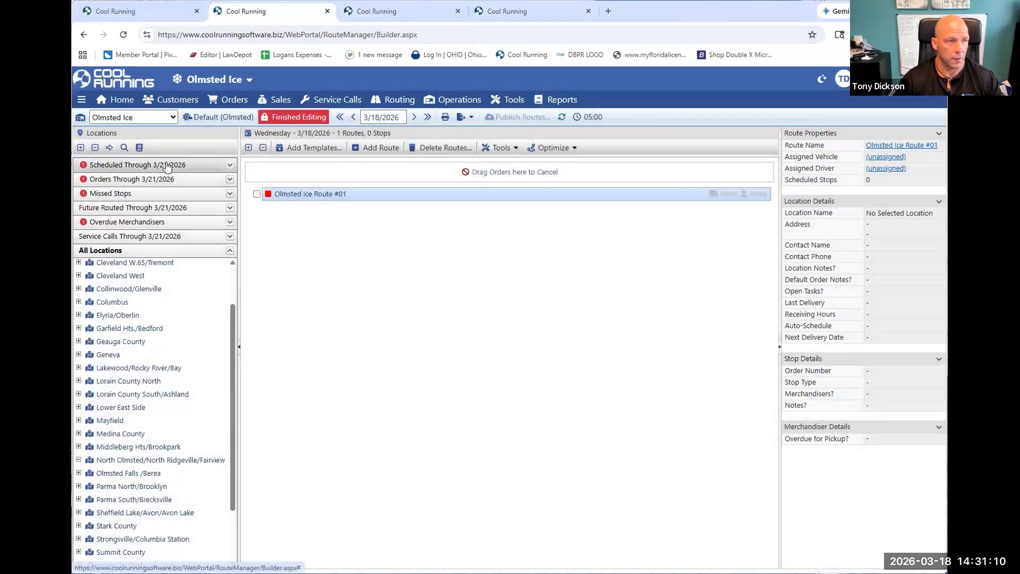
left_click(167, 165)
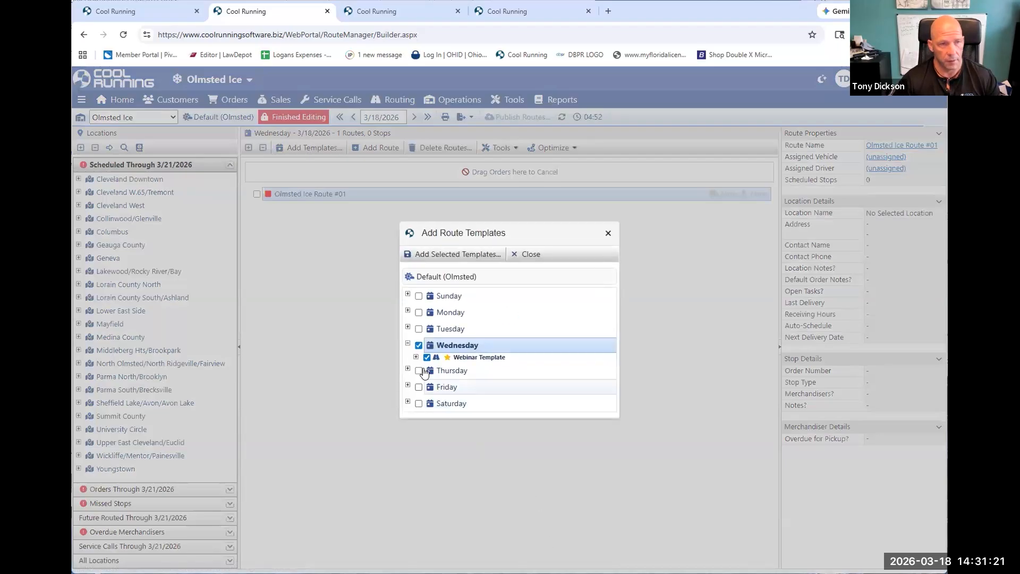
- Review the stops of the Wednesday Webinar Template and the list of Thursday templates available for 3/18/2026
left_click(416, 358)
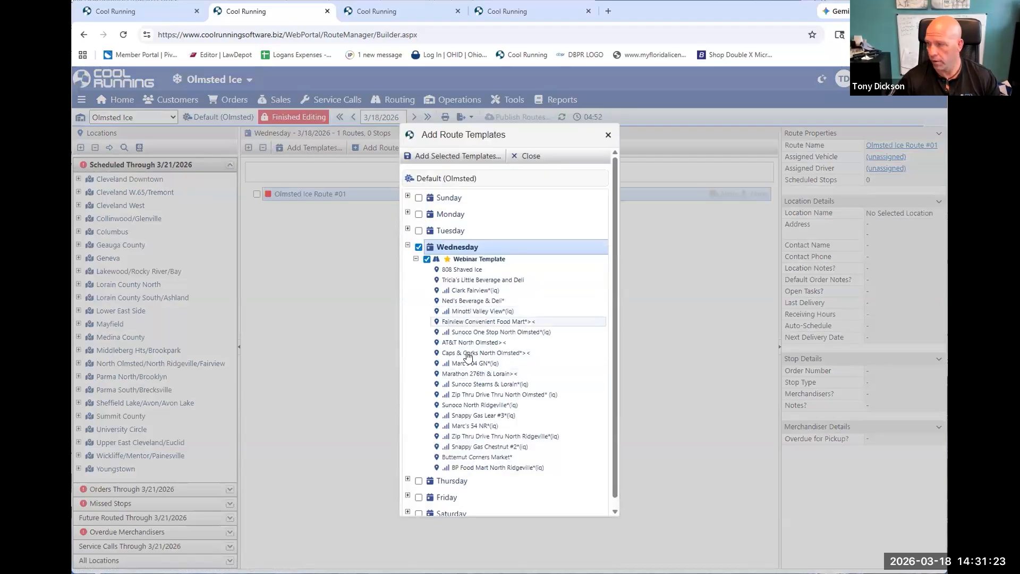
left_click(416, 261)
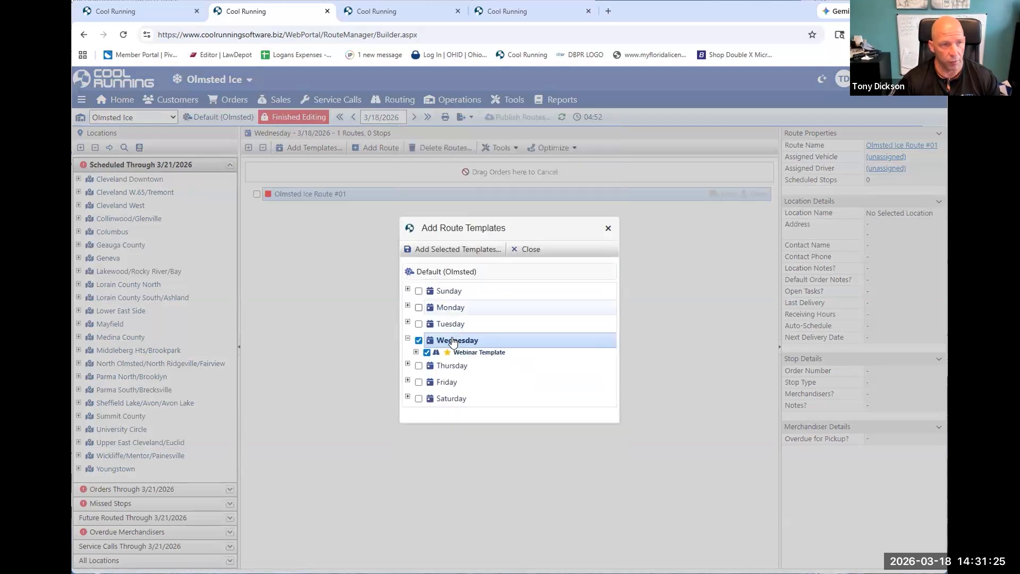
left_click(408, 348)
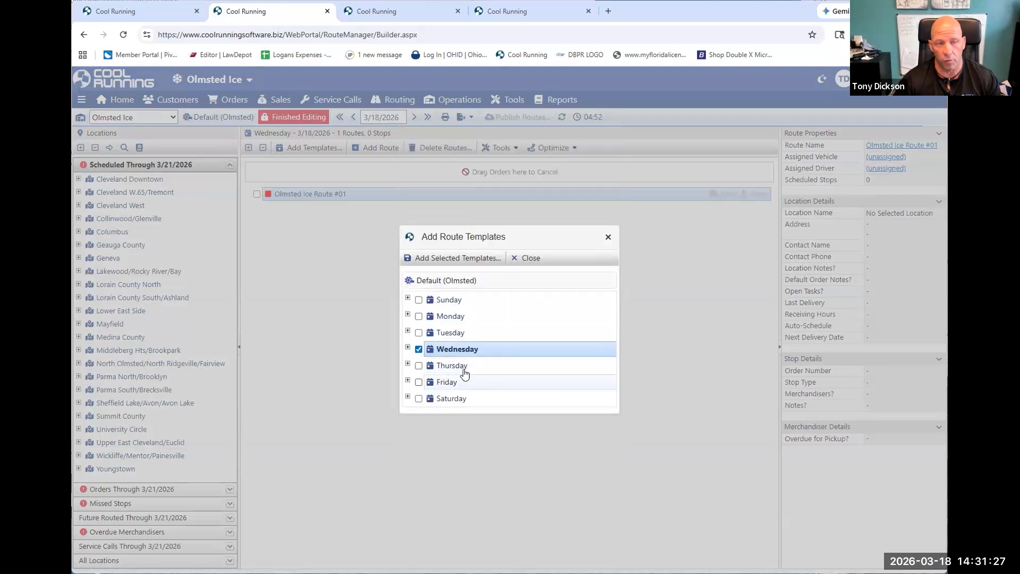
left_click(408, 365)
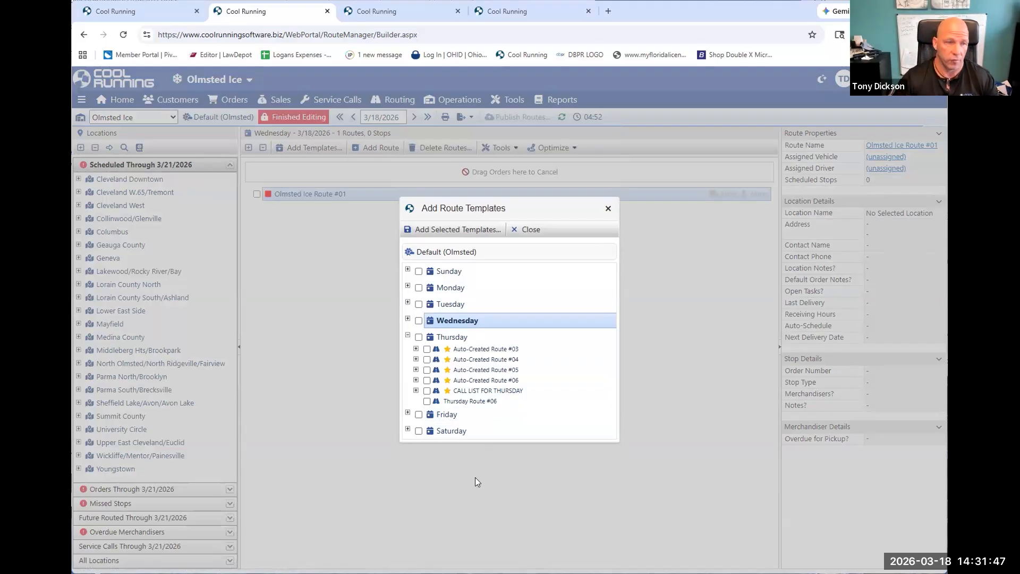
- Add the Wednesday Webinar Template and all Thursday templates to the 3/18/2026 routes
left_click(408, 319)
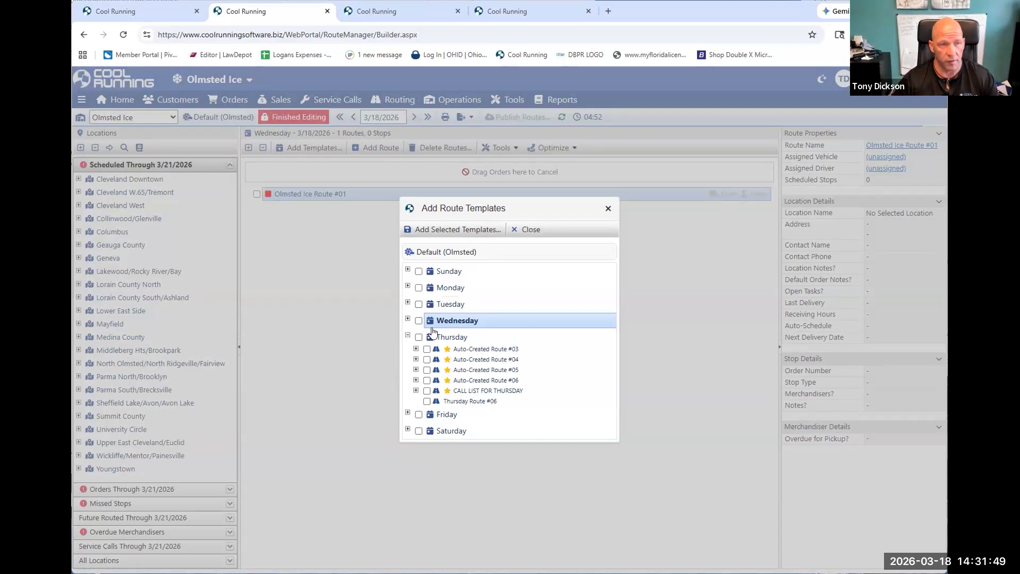
left_click(427, 327)
left_click(426, 353)
left_click(418, 341)
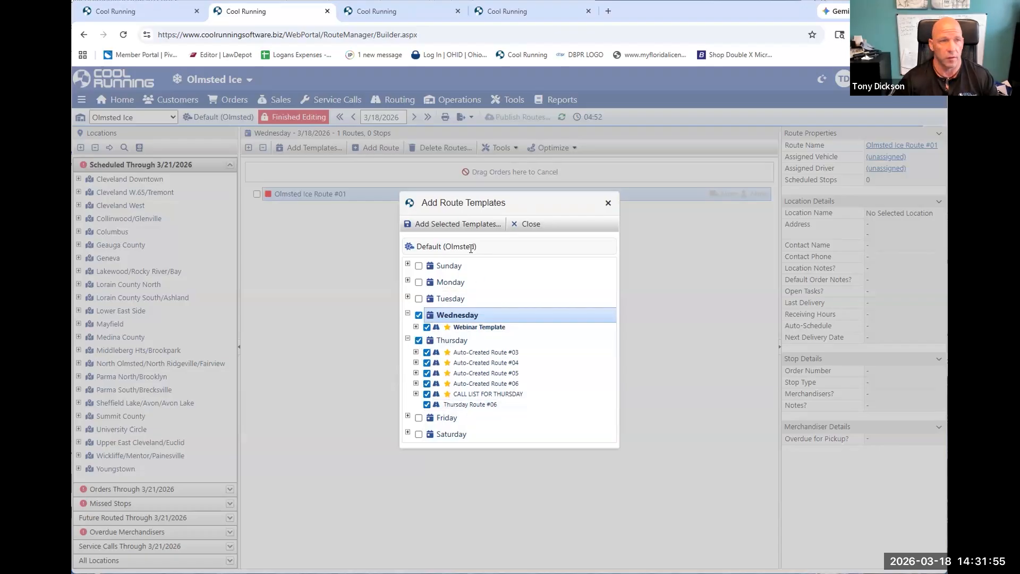
left_click(447, 226)
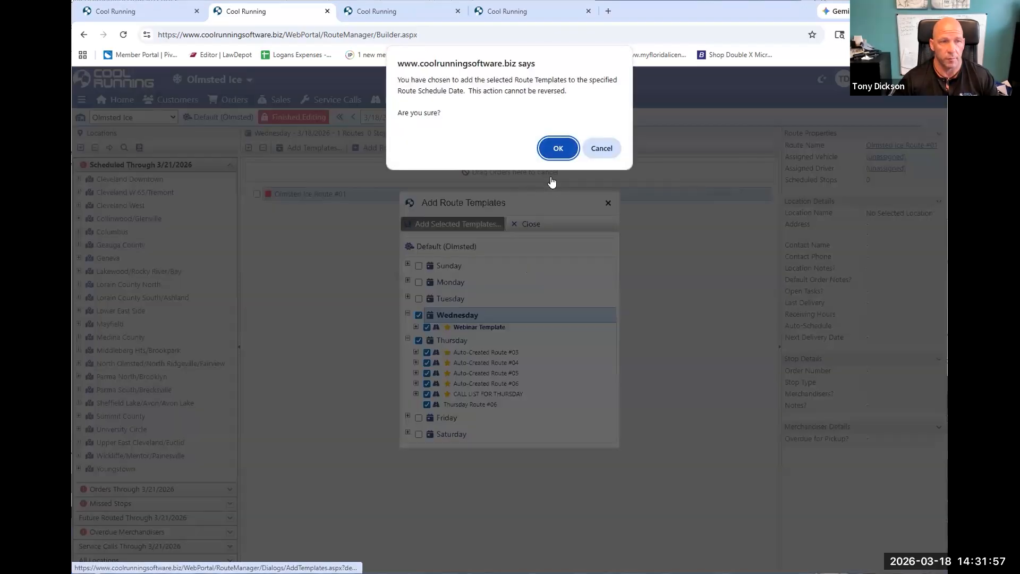
key("Return")
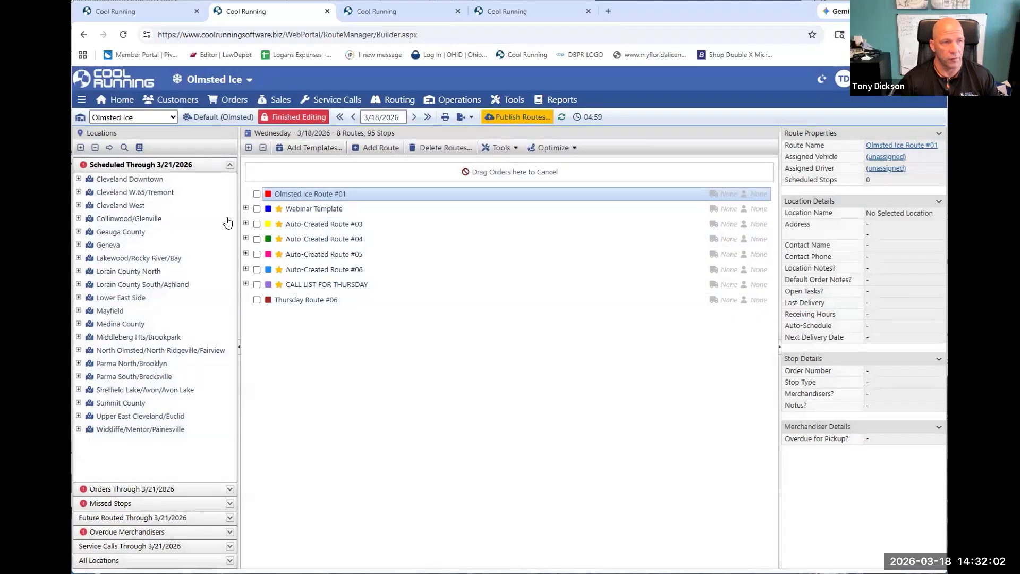
- Look through the added routes' stops and delete the CALL LIST FOR THURSDAY and Thursday Route #06 routes from 3/18/2026
left_click(248, 148)
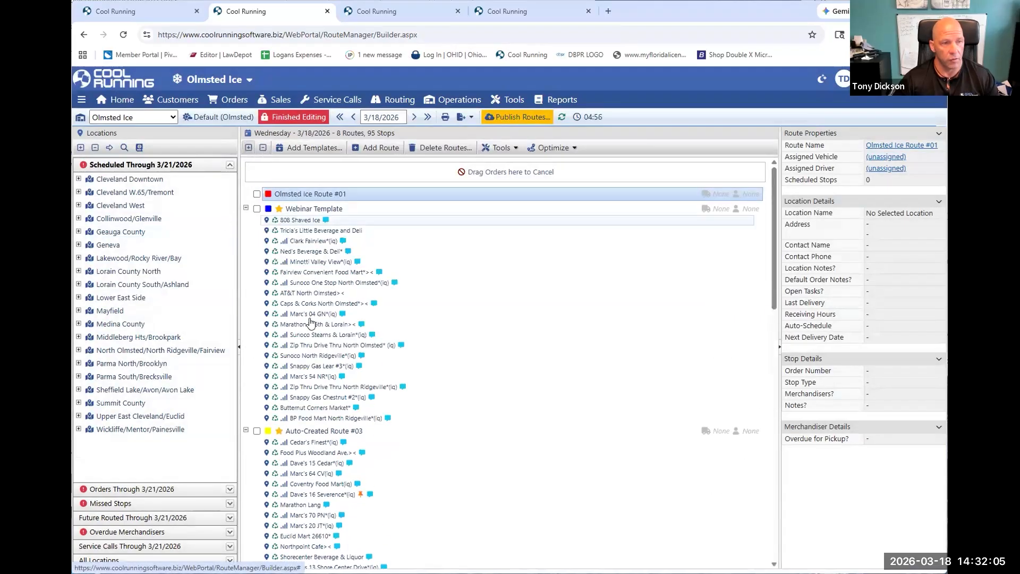
left_click(263, 148)
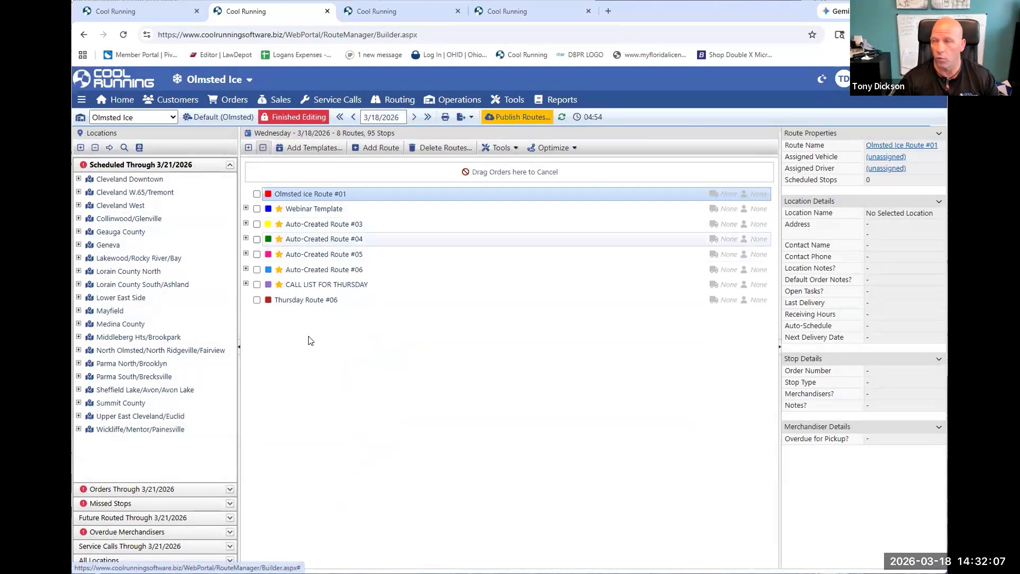
left_click(246, 285)
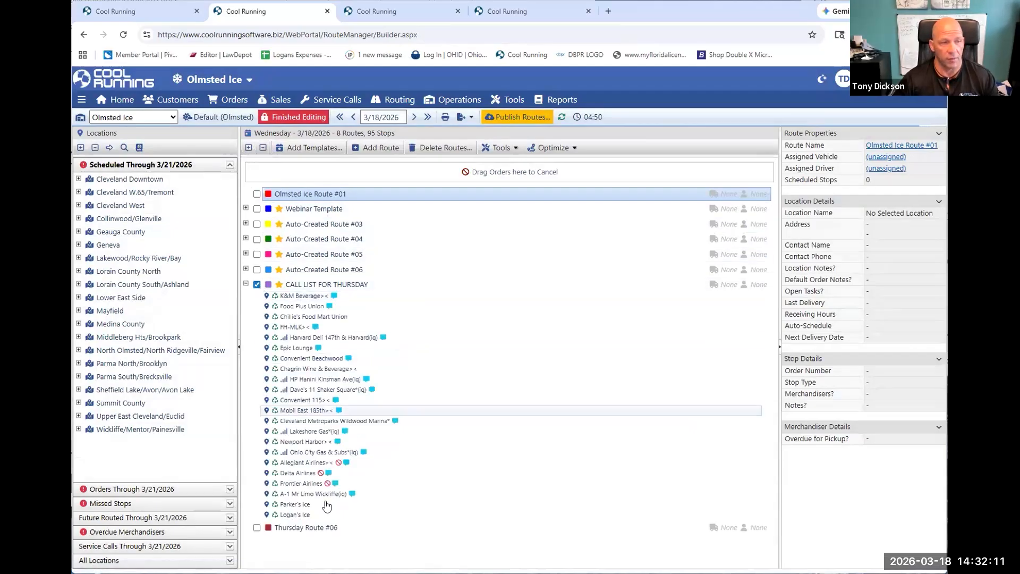
left_click(257, 528)
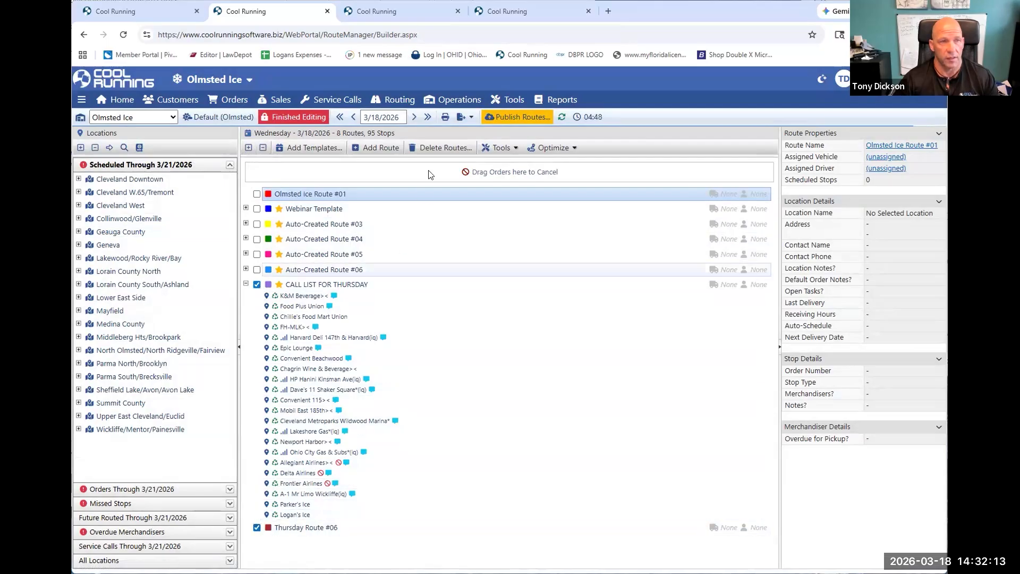
left_click(437, 149)
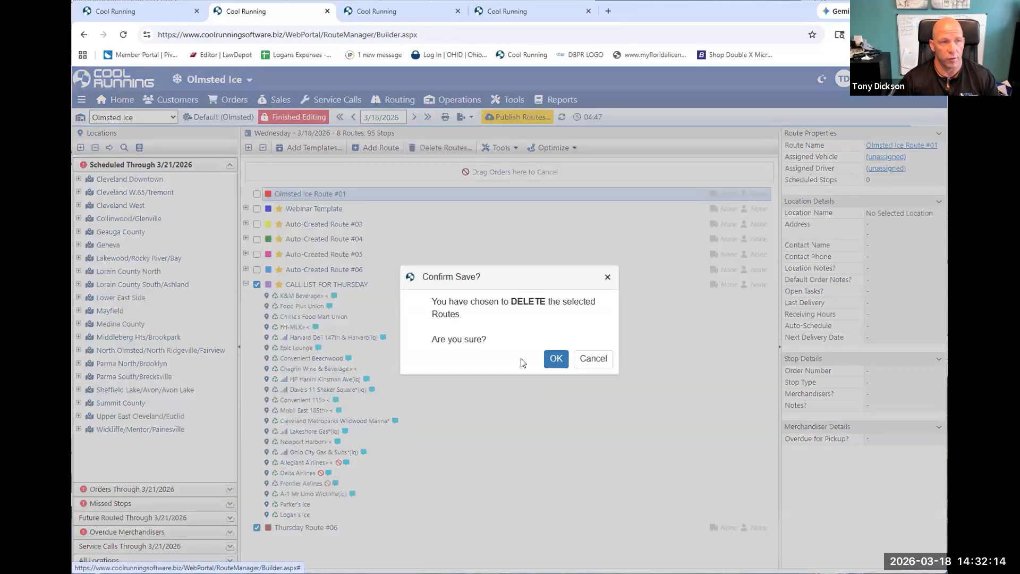
left_click(555, 359)
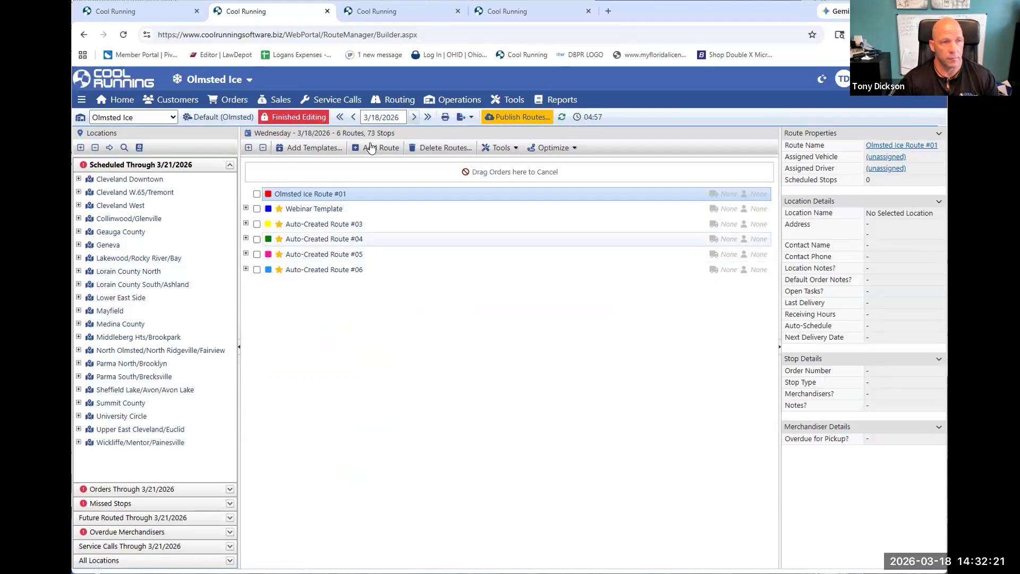
- Add the CALL LIST FOR THURSDAY template to the 3/19/2026 routes and publish the routes
left_click(413, 118)
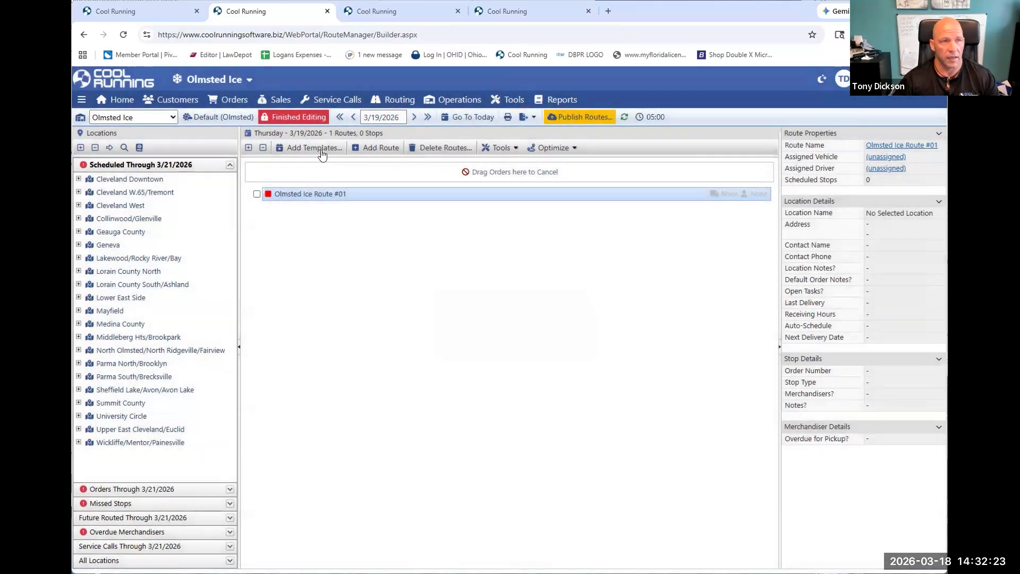
left_click(319, 149)
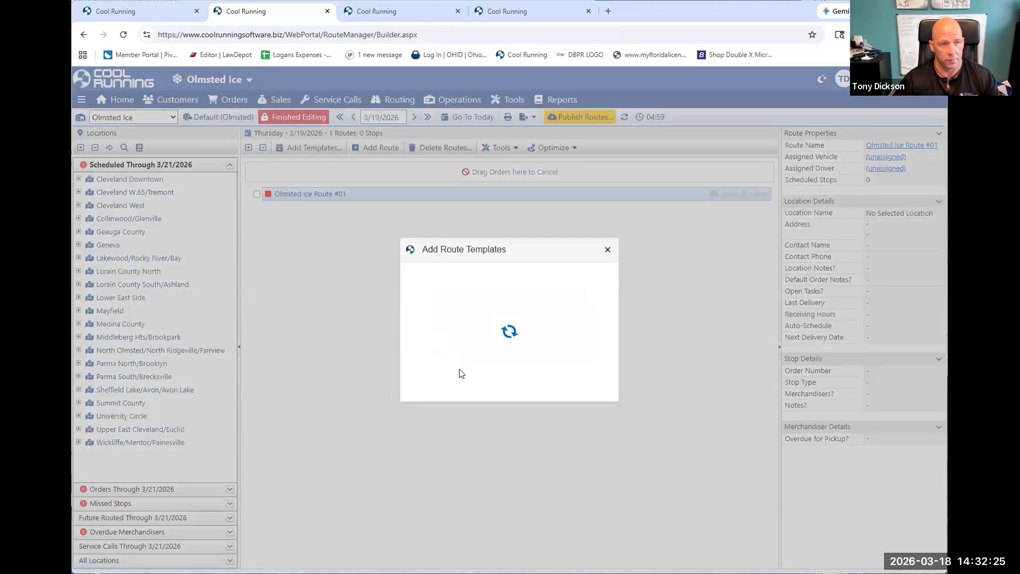
left_click(417, 335)
left_click(427, 389)
left_click(454, 227)
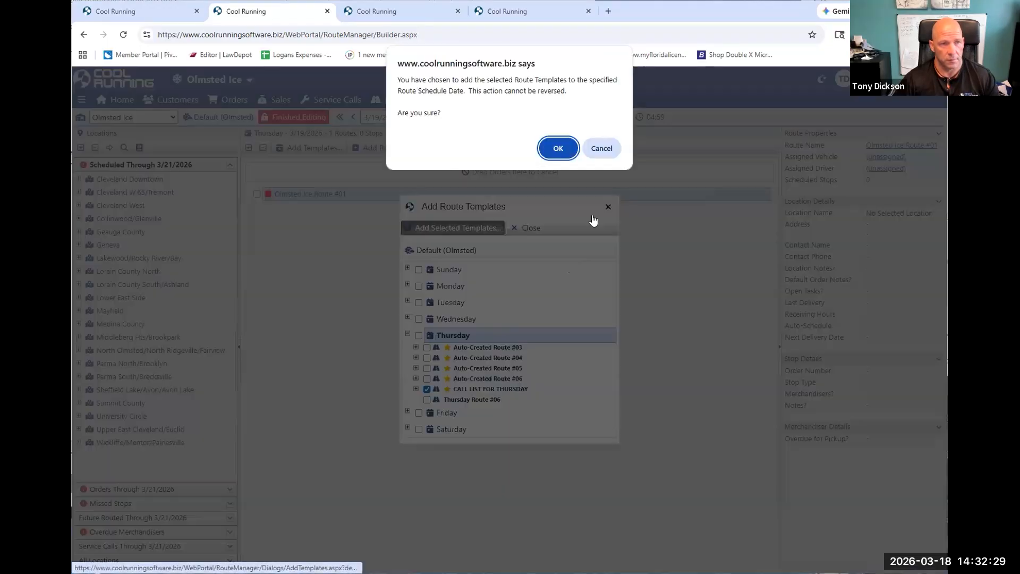
left_click(557, 149)
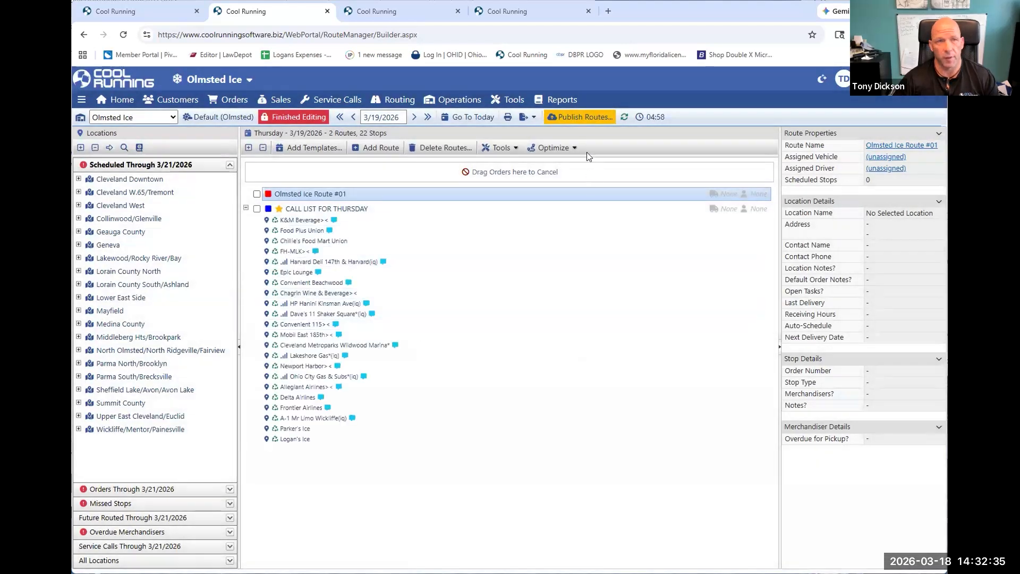
left_click(580, 119)
left_click(556, 365)
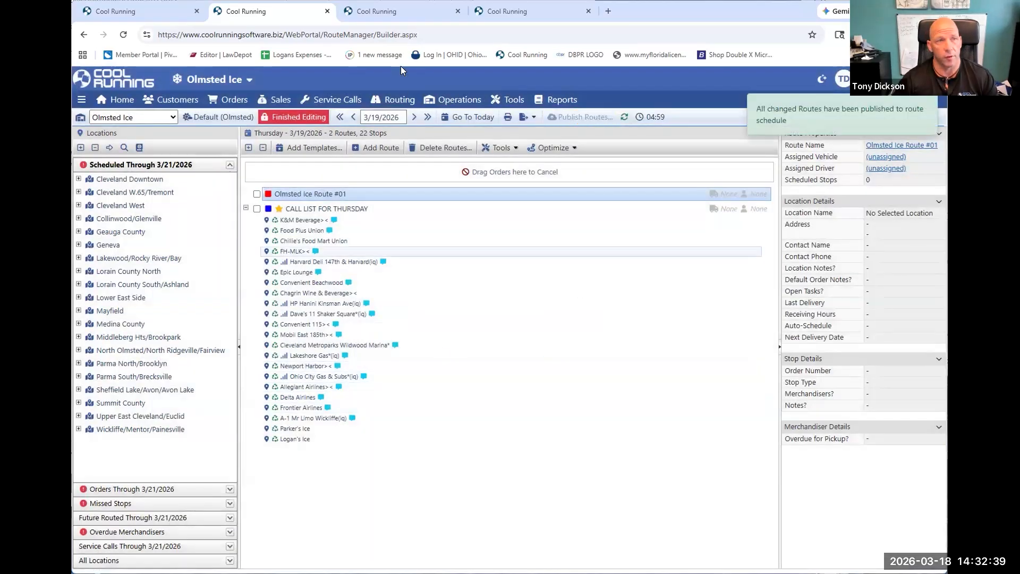
- Examine the 3/18/2026 and 3/19/2026 routes on the RouteVision map
left_click(380, 12)
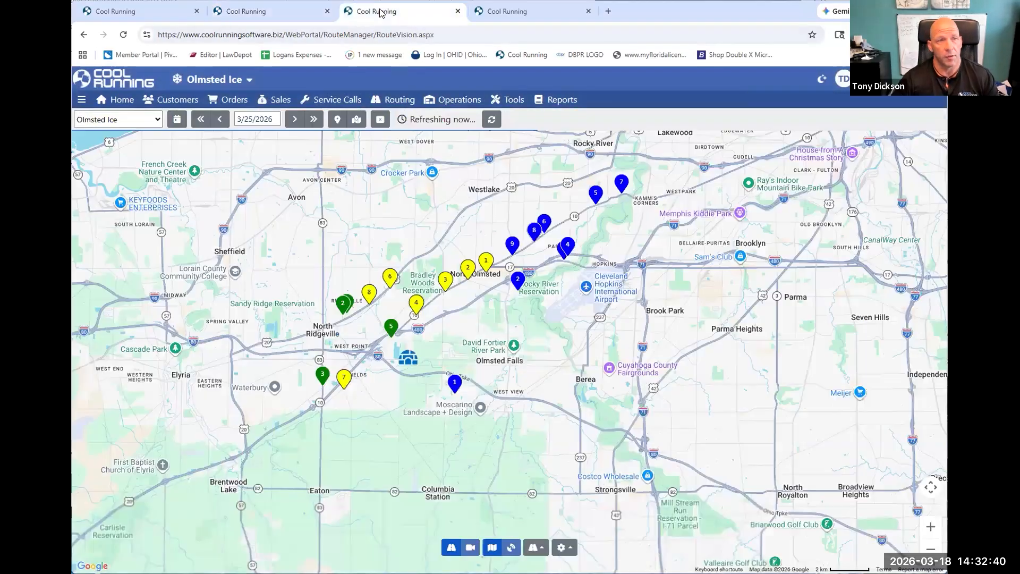
left_click(254, 123)
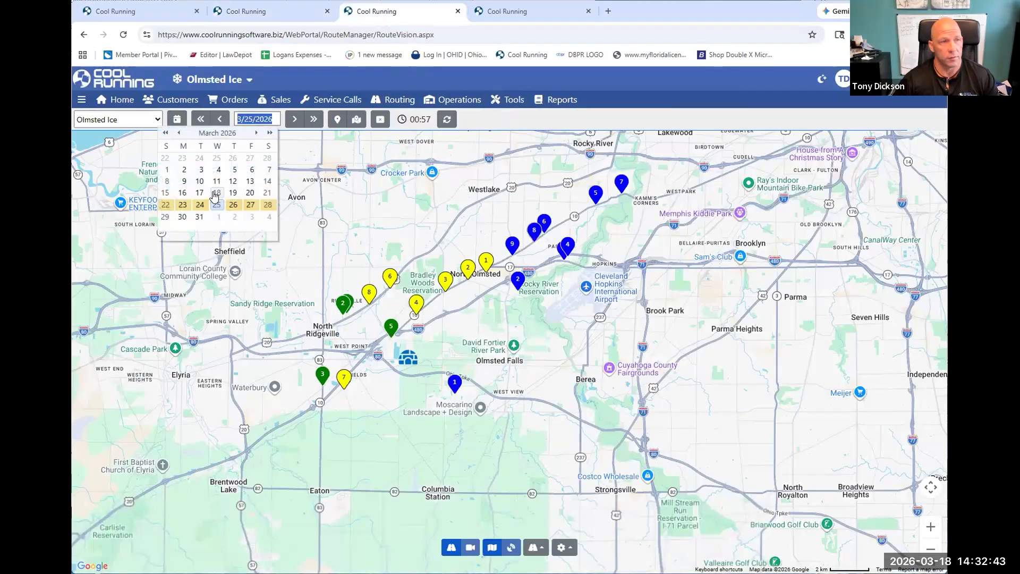
left_click(217, 195)
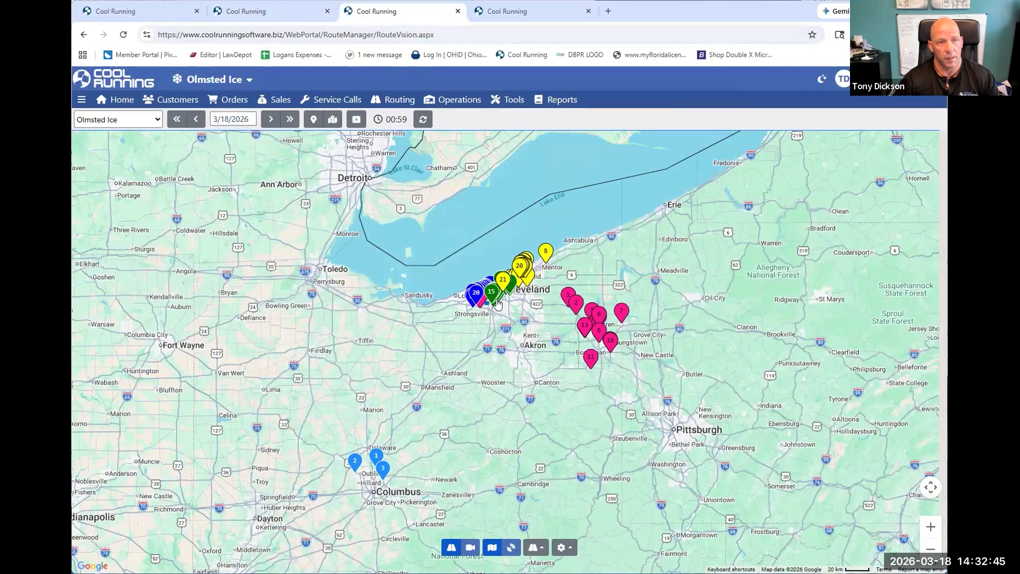
scroll(508, 375, "up", 3)
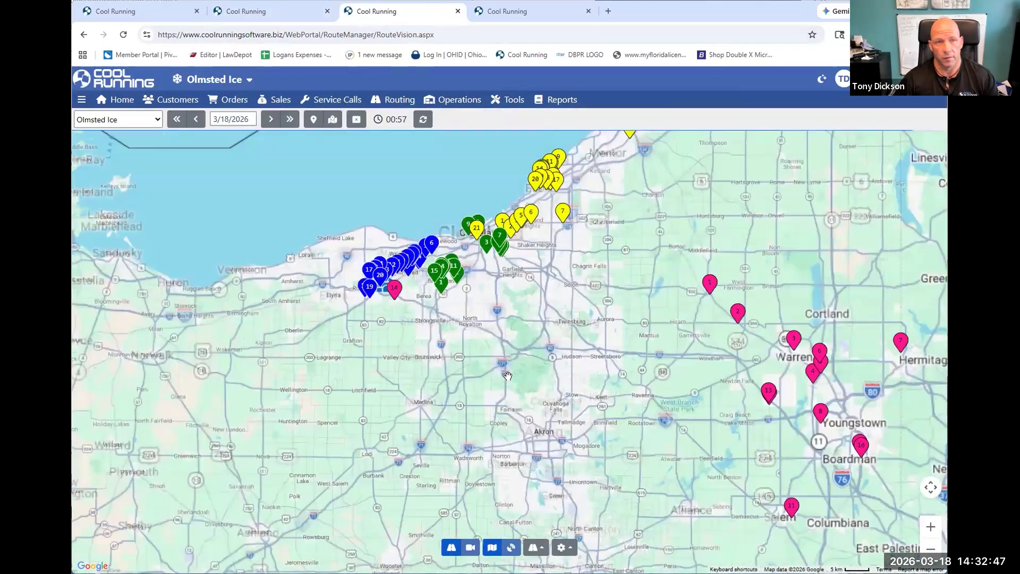
scroll(508, 375, "down", 2)
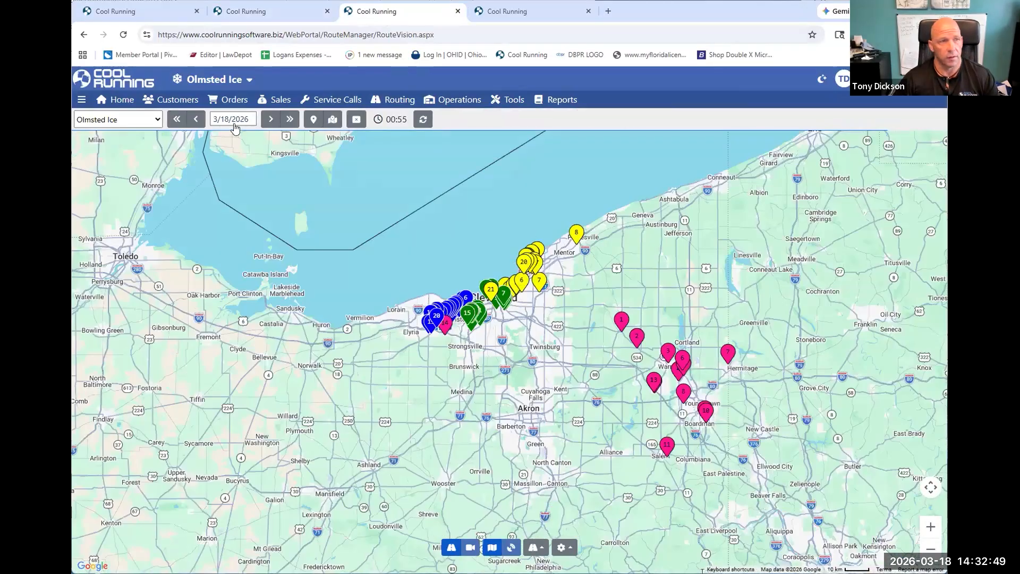
left_click(270, 119)
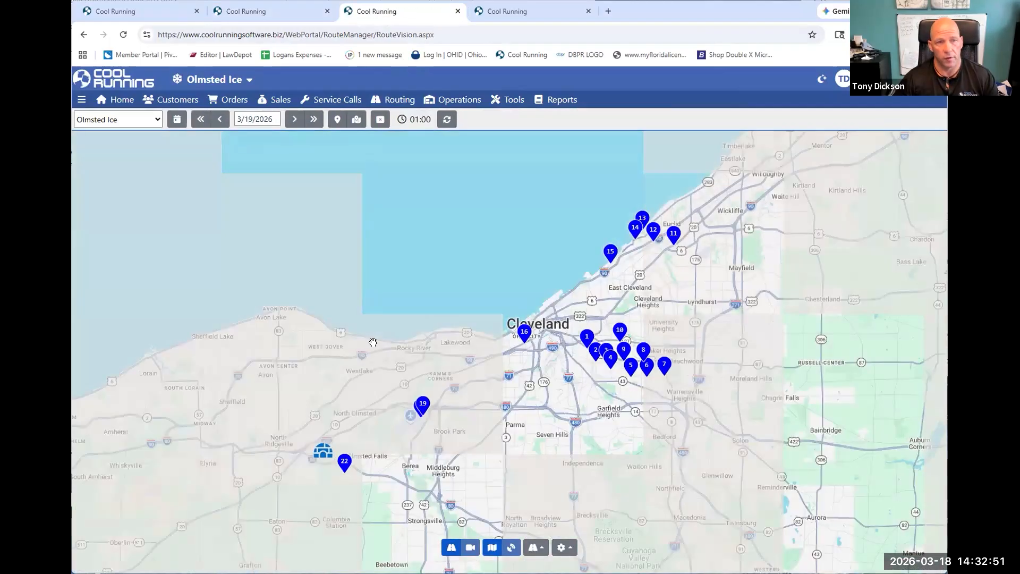
left_click(420, 404)
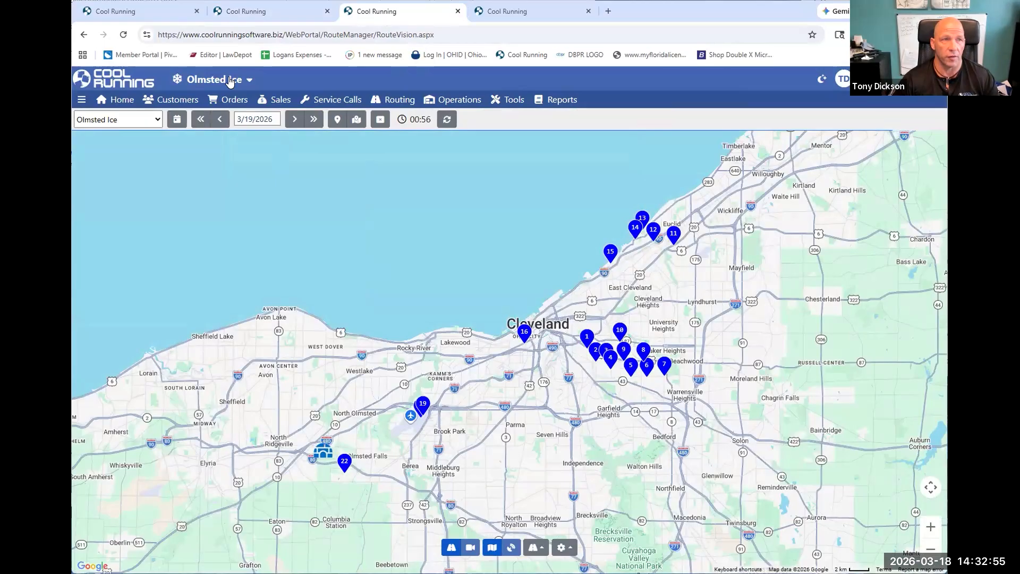
- Return to the Route Builder, collapse the CALL LIST FOR THURSDAY route and expand the orders through 3/21/2026
left_click(264, 13)
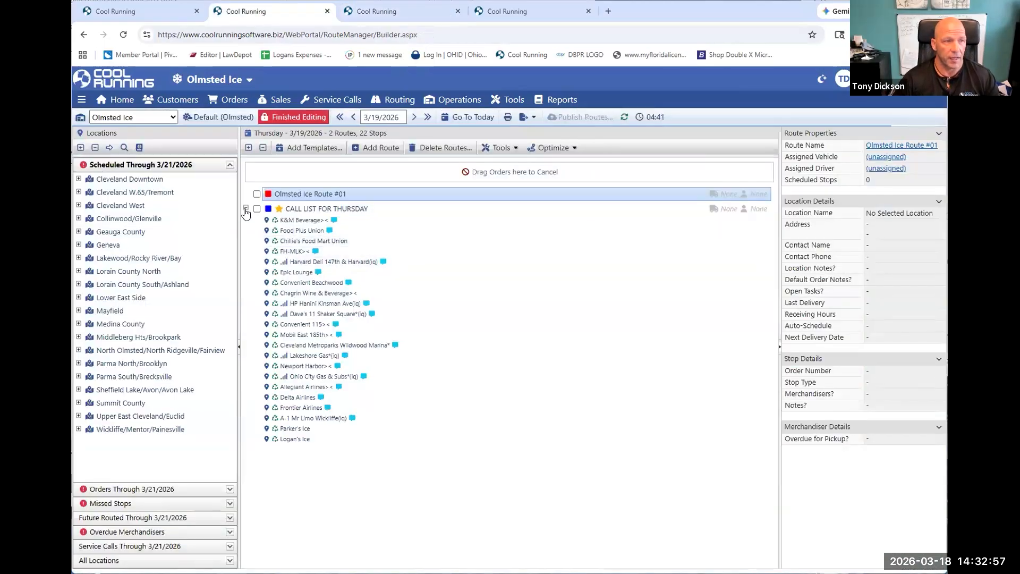
left_click(245, 209)
left_click(221, 489)
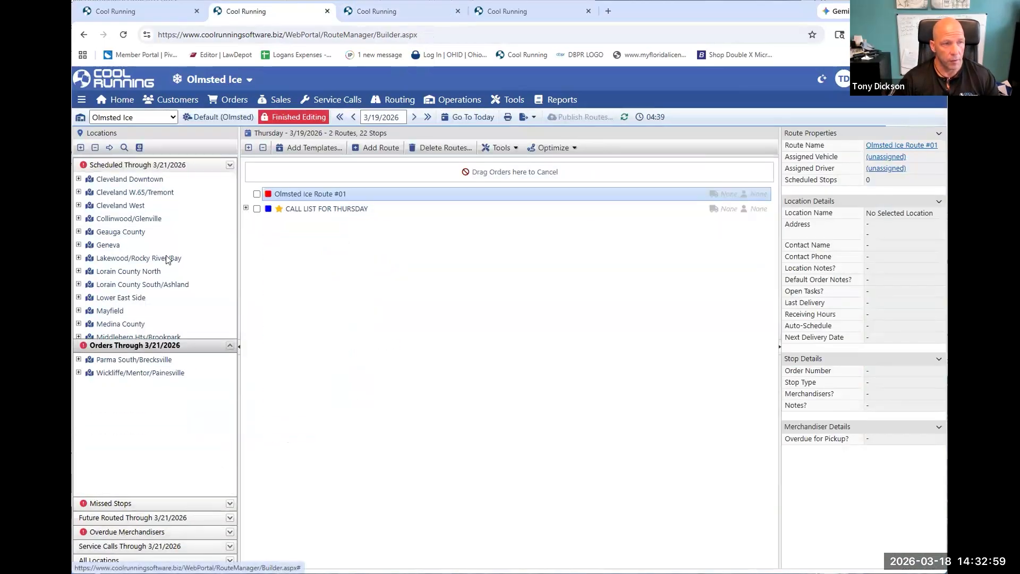
left_click(79, 206)
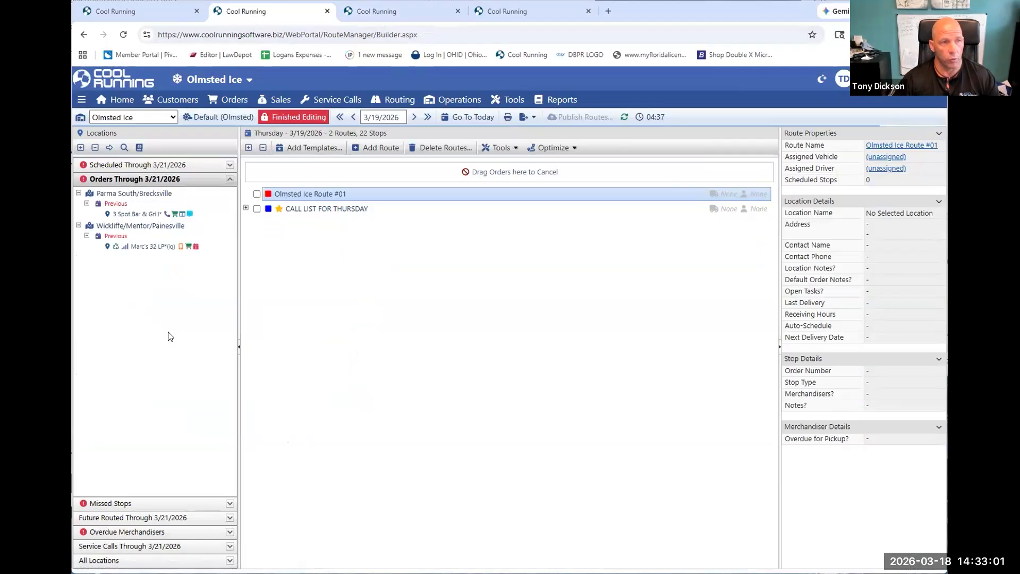
- Go back to the 3/18/2026 routes and expand the stops of the Webinar Template route
left_click(396, 99)
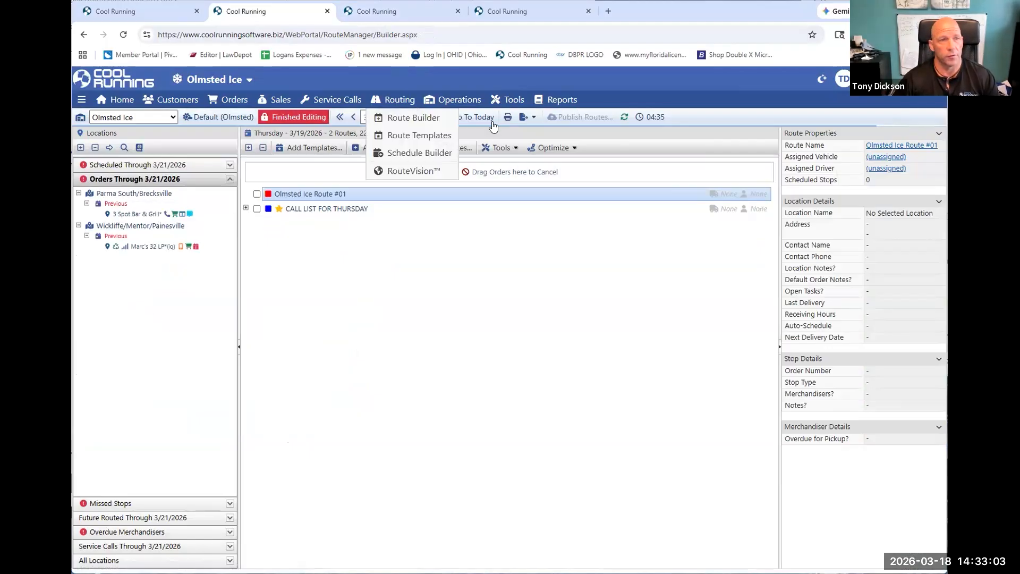
left_click(347, 289)
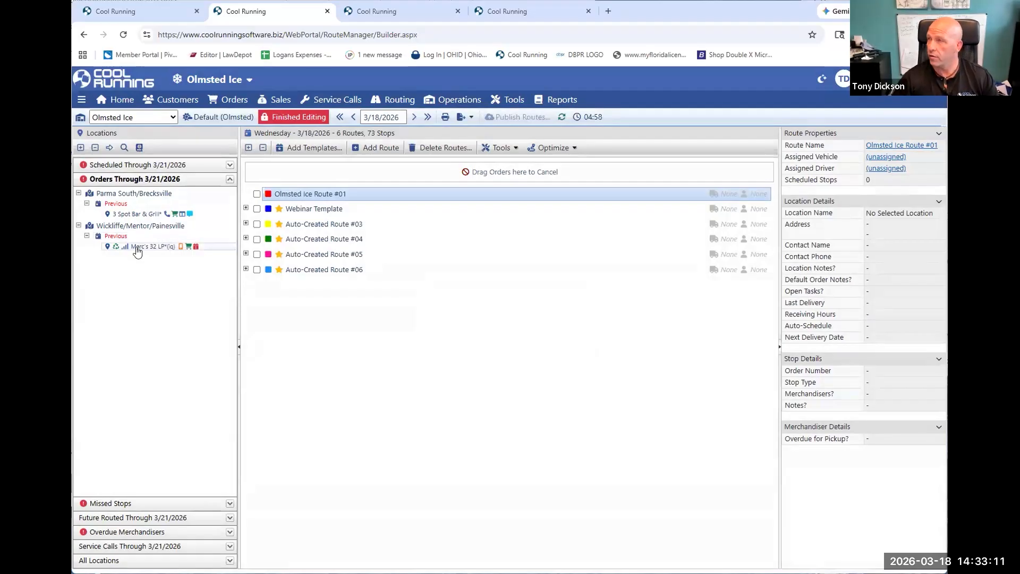
left_click(246, 209)
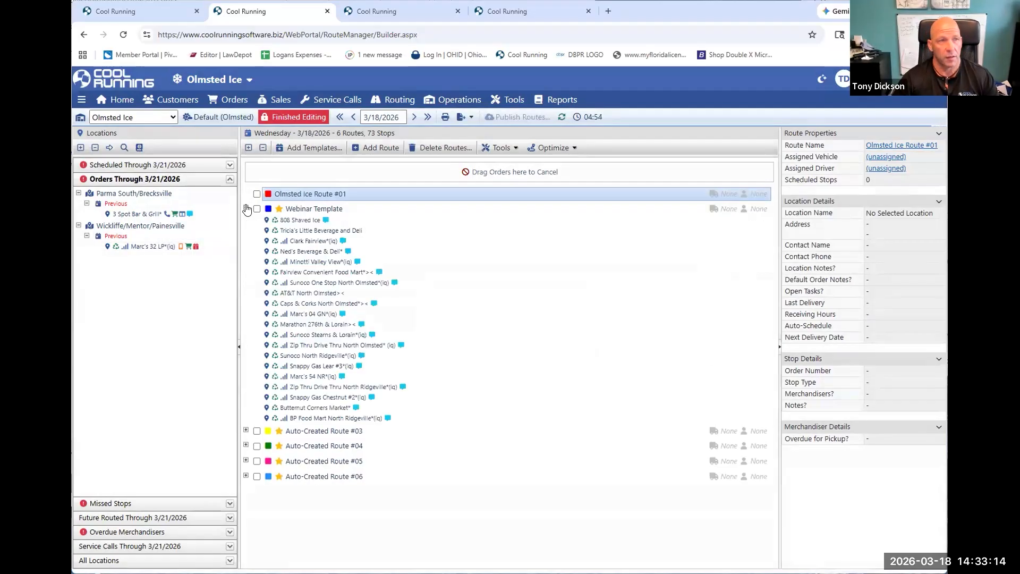
- Show the unrouted orders through today on the RouteVision map for 3/19/2026 and examine them around Cleveland
left_click(401, 12)
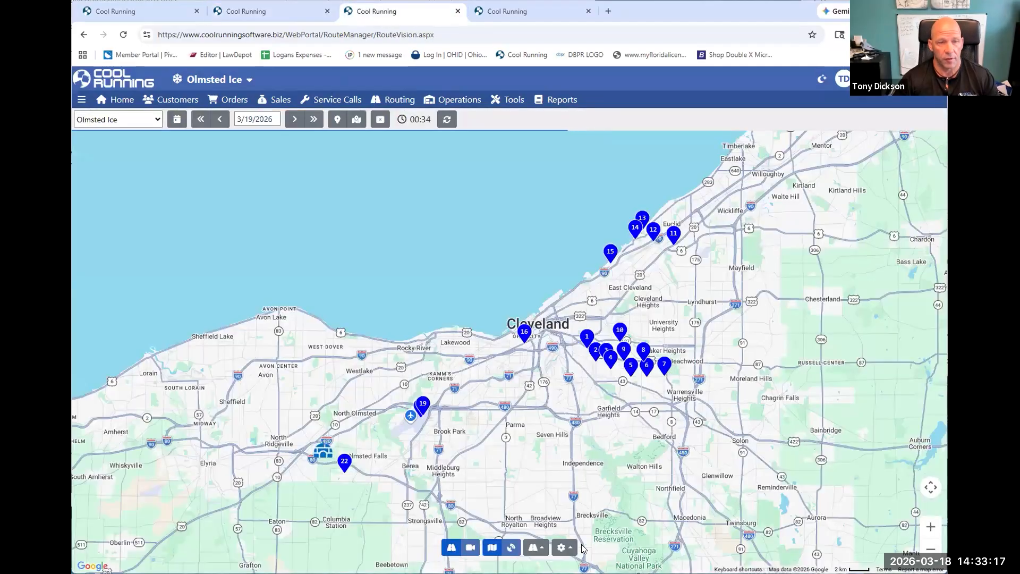
left_click(564, 548)
left_click(558, 455)
left_click(569, 547)
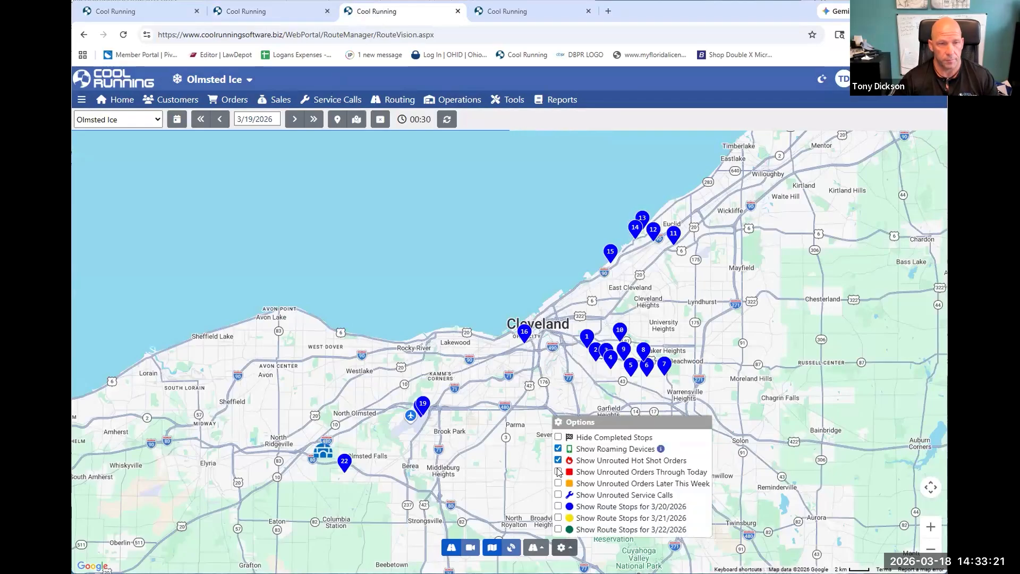
left_click_drag(554, 380, 490, 324)
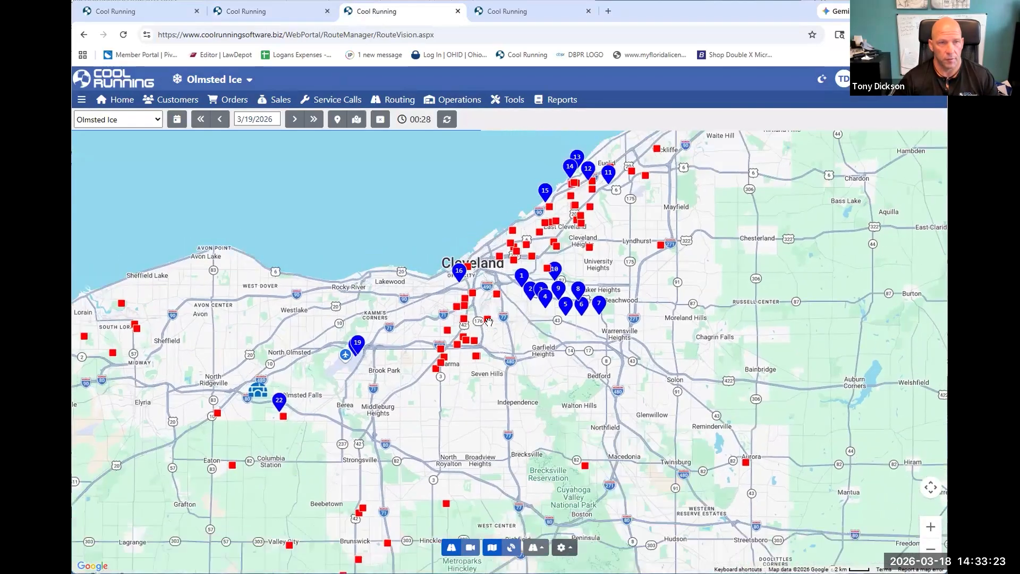
scroll(490, 324, "up", 1)
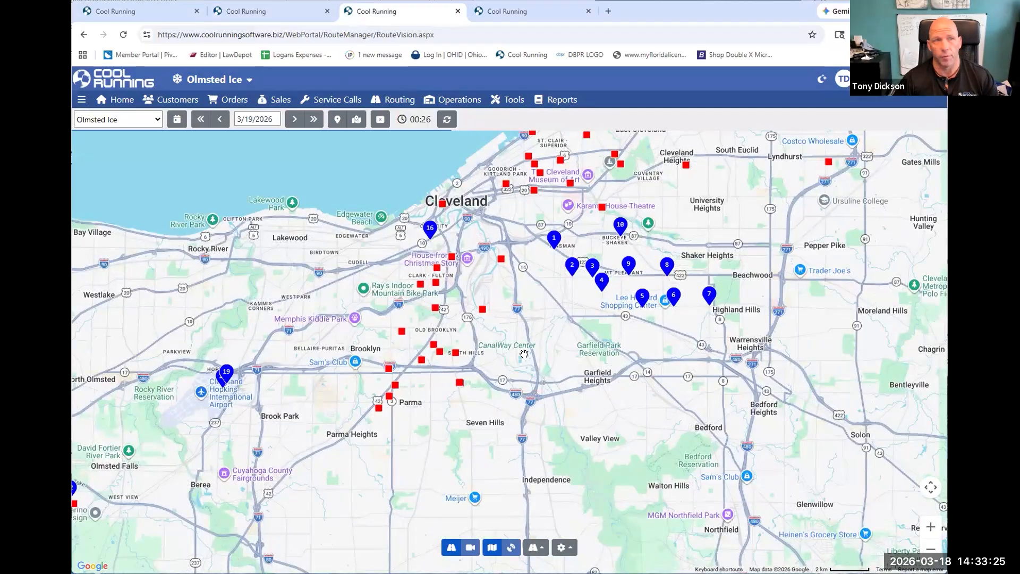
scroll(524, 354, "down", 2)
- Move the outstanding Marc's 32 LP and 3 Spot Bar & Grill orders into the Webinar Template route in the Route Builder and publish the 3/18/2026 routes
left_click(298, 12)
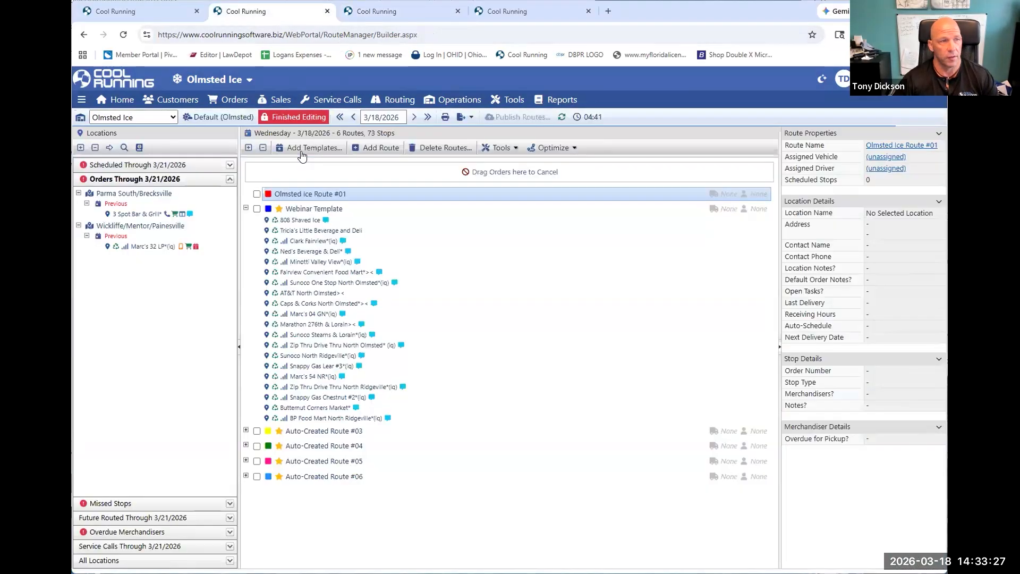
left_click_drag(153, 247, 313, 418)
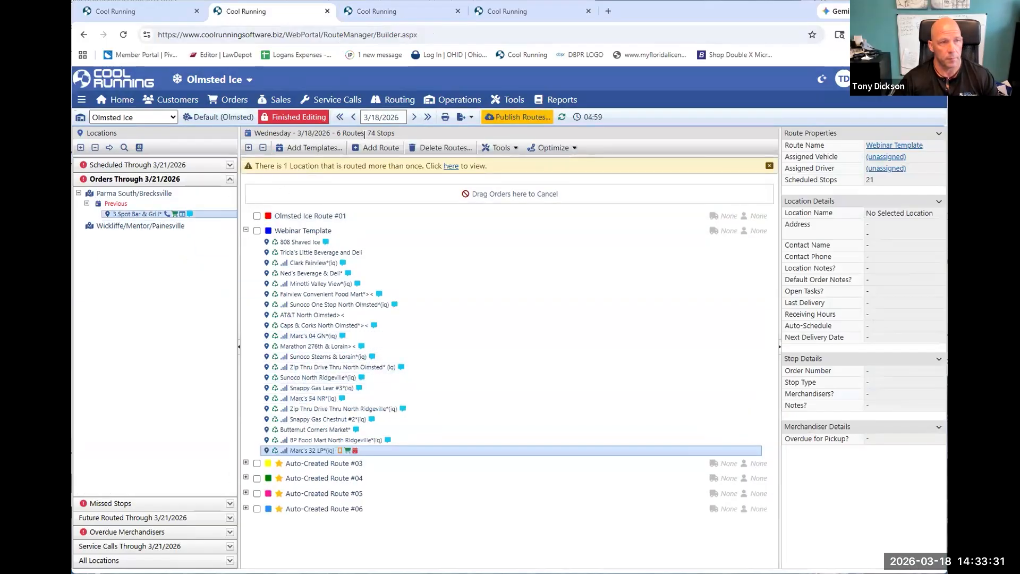
left_click(433, 101)
left_click(518, 117)
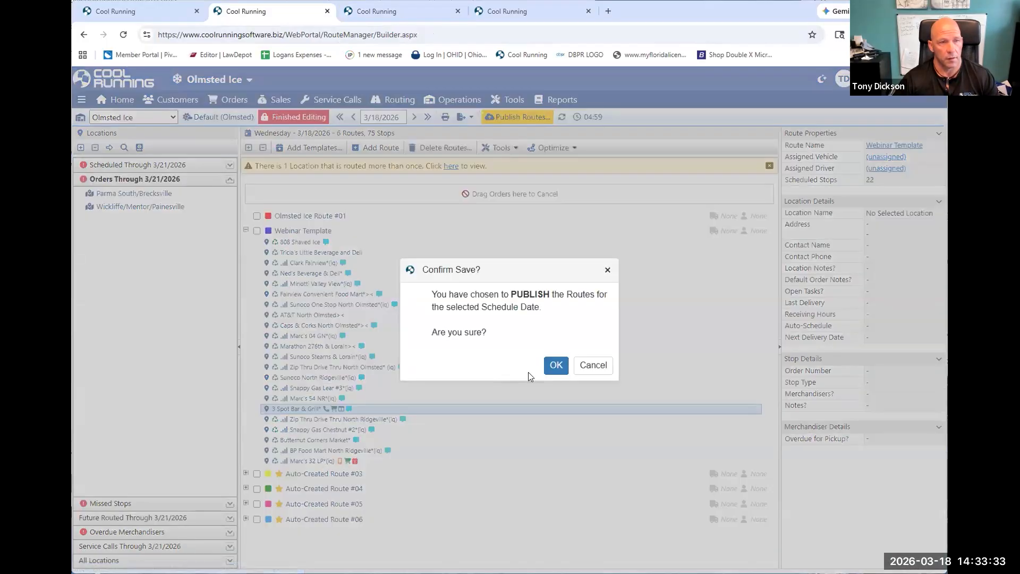
left_click(555, 367)
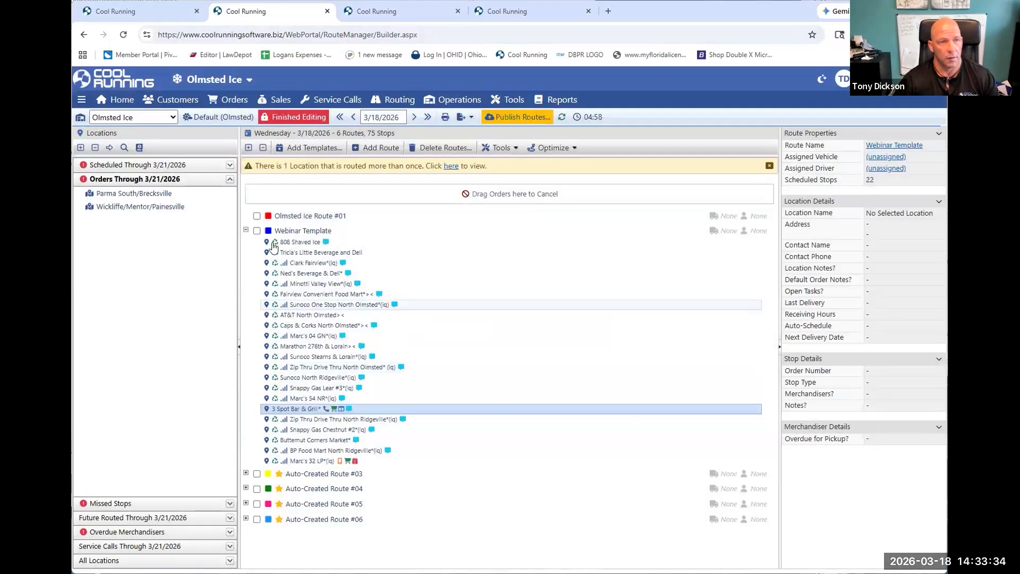
left_click(245, 230)
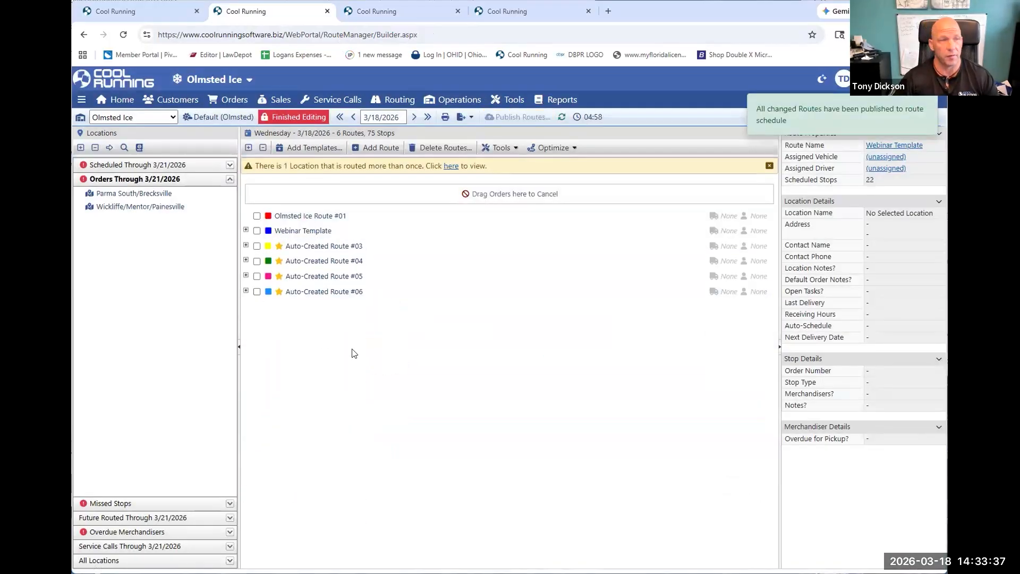
- Check the 3/19/2026 orders, then return to 3/18/2026 and expand all areas of the stops future routed through 3/21/2026
left_click(377, 119)
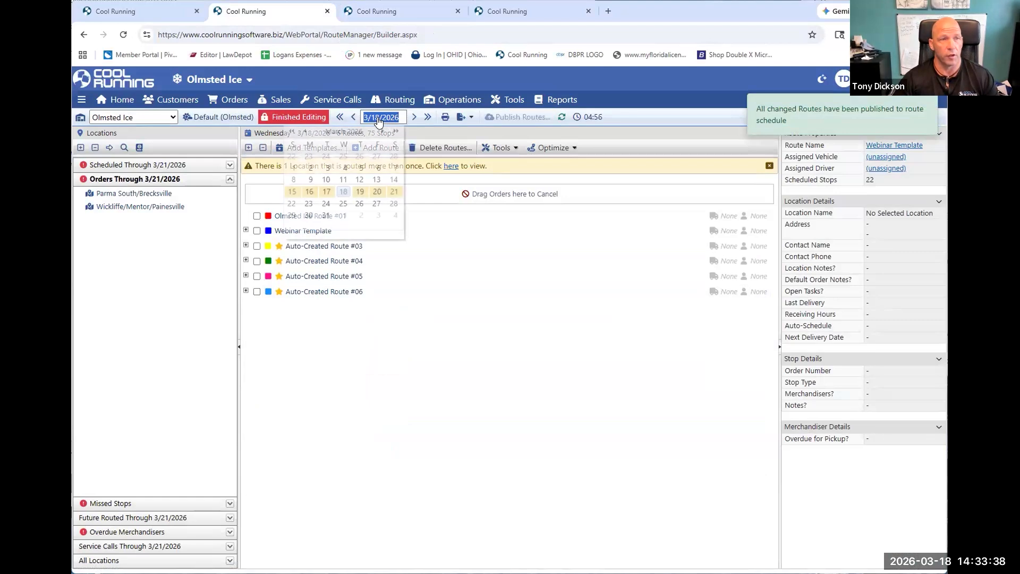
left_click(361, 192)
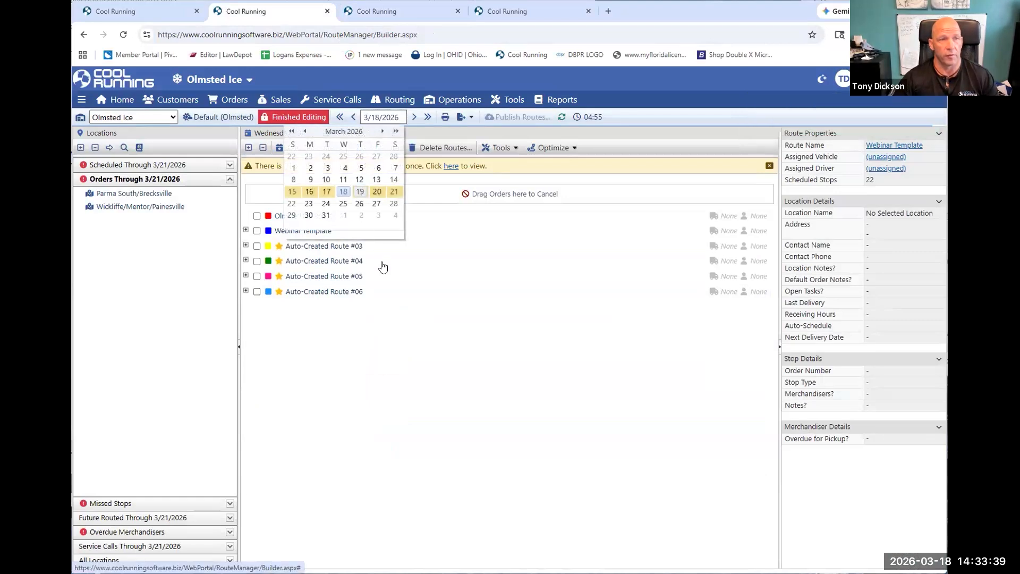
left_click(277, 265)
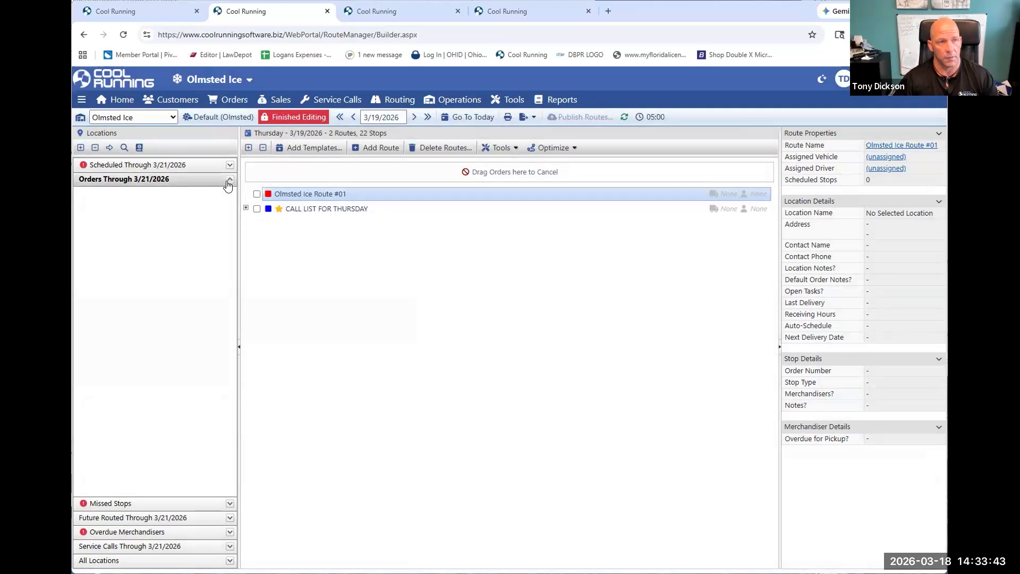
left_click(209, 209)
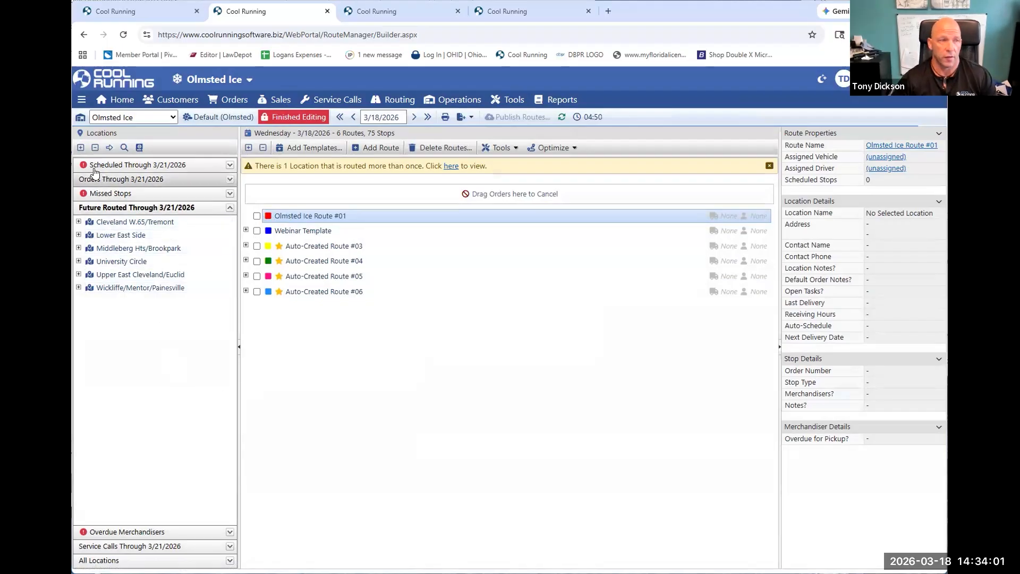
left_click(80, 147)
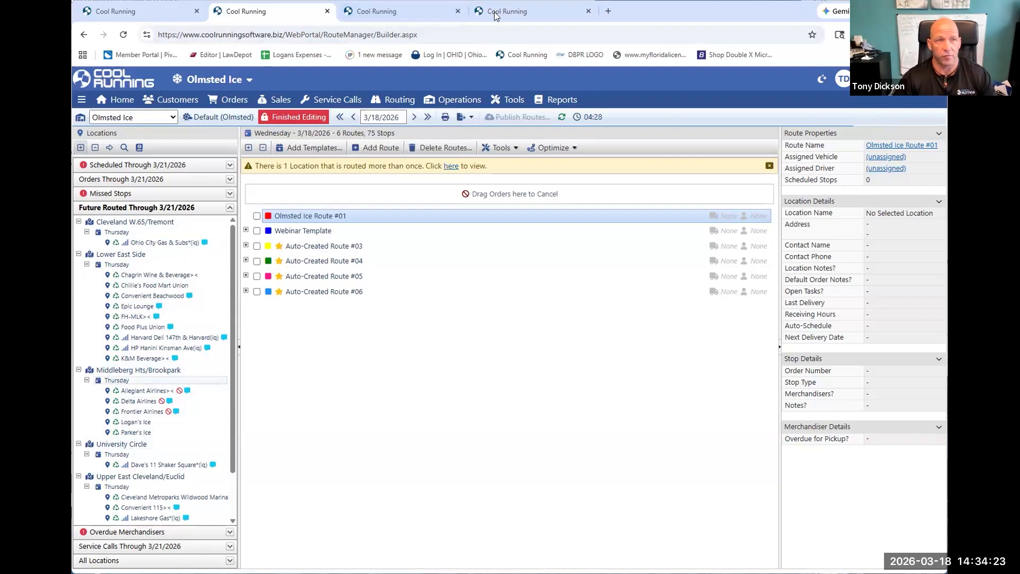
- Hide the unrouted orders through today on the RouteVision map and show the route stops for 3/20/2026, 3/21/2026 and 3/22/2026
left_click(403, 8)
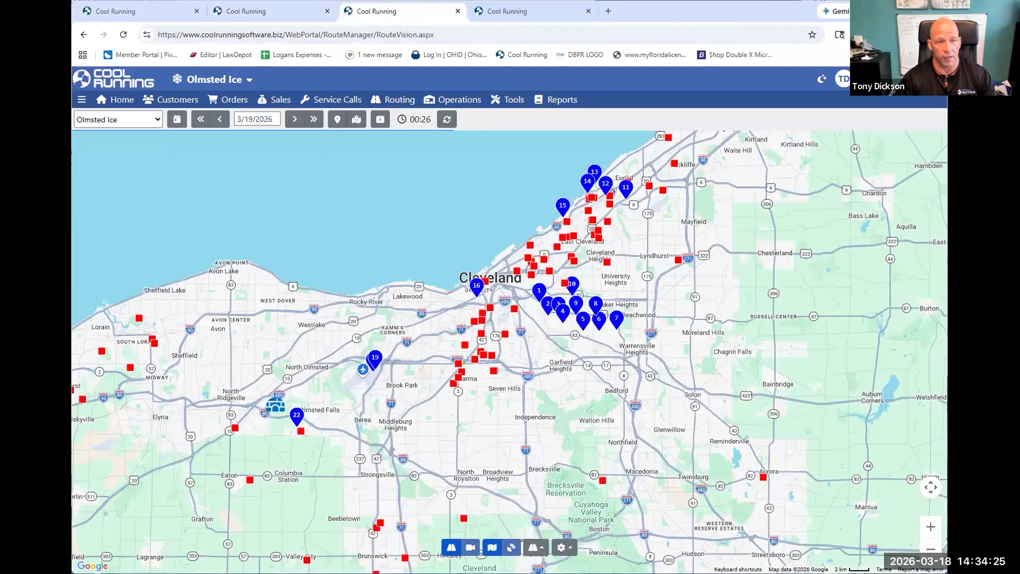
left_click(566, 548)
left_click(558, 470)
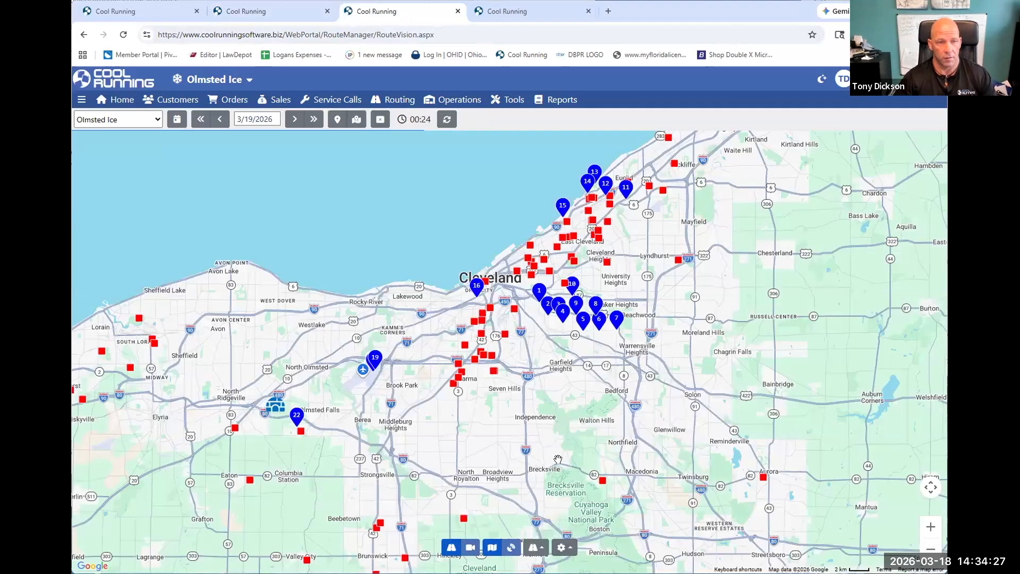
left_click(564, 547)
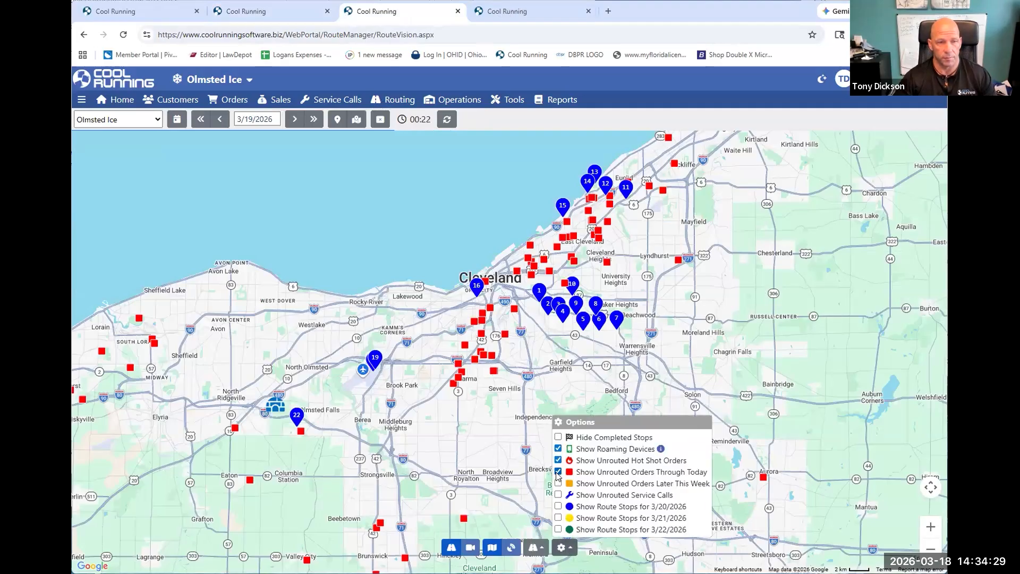
left_click(558, 471)
left_click(558, 506)
left_click(558, 518)
left_click(558, 529)
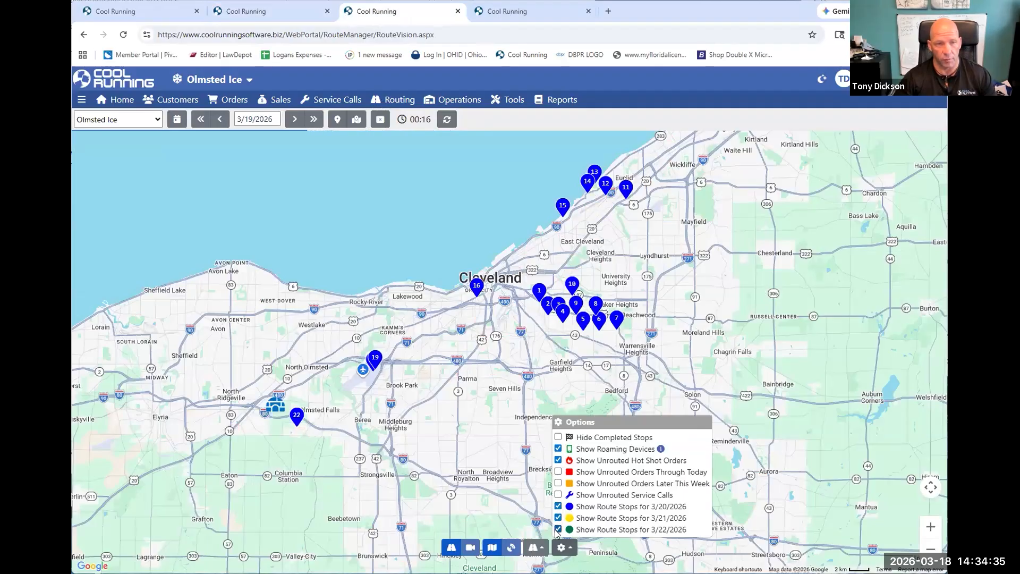
left_click(572, 285)
left_click(466, 253)
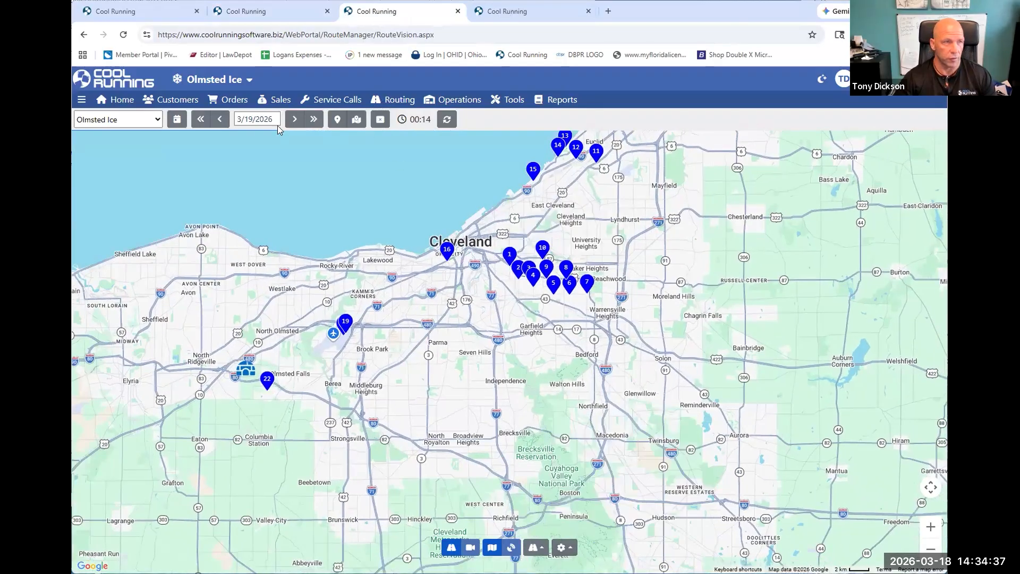
- Set the RouteVision map to 3/18/2026 and examine the route stops around Cleveland
left_click(256, 120)
left_click(217, 195)
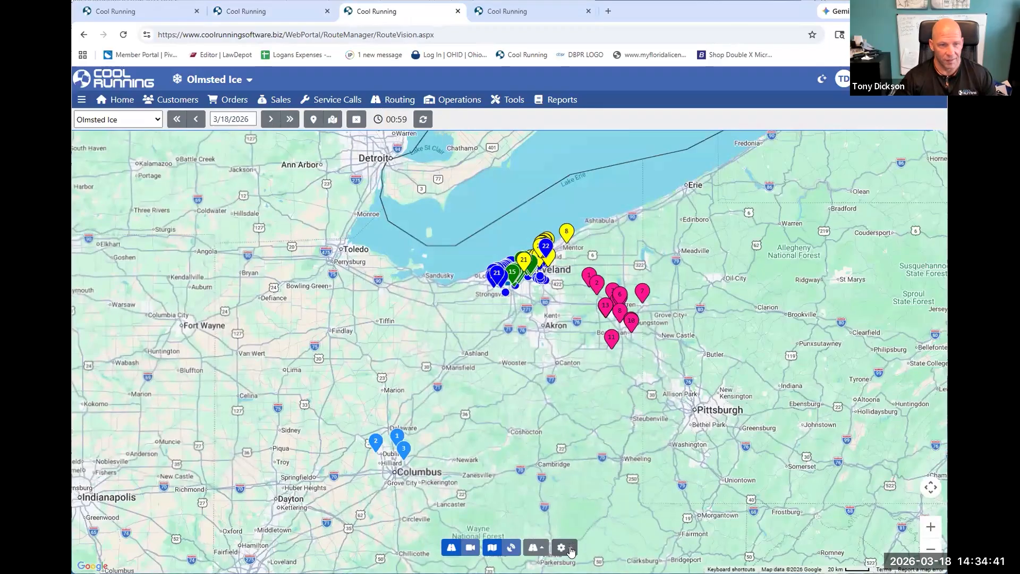
scroll(530, 260, "up", 4)
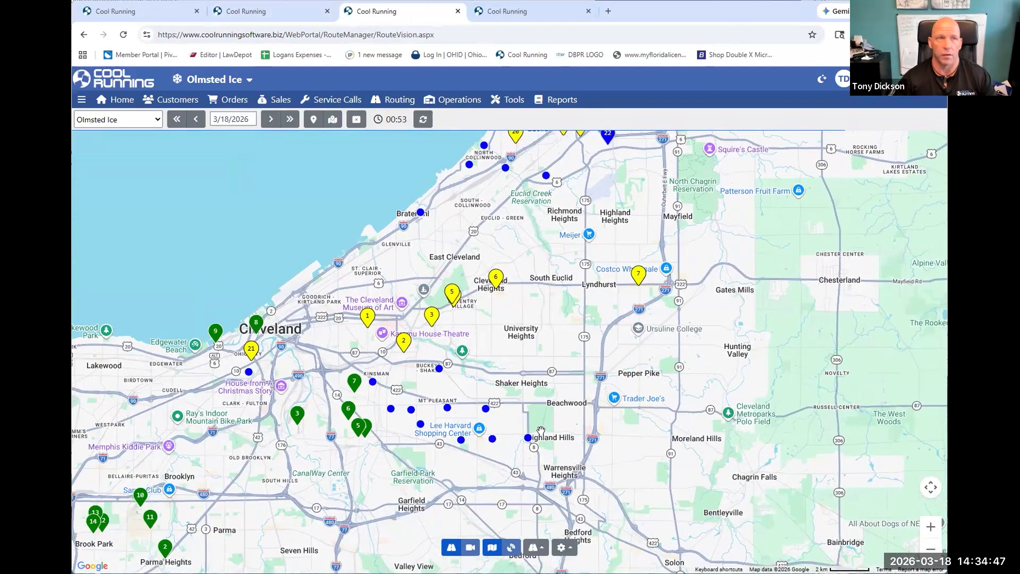
- Move the future routed Ohio City Gas & Subs stop and all Lower East Side stops into Olmsted Ice Route #01 for 3/18/2026 and publish
left_click(260, 11)
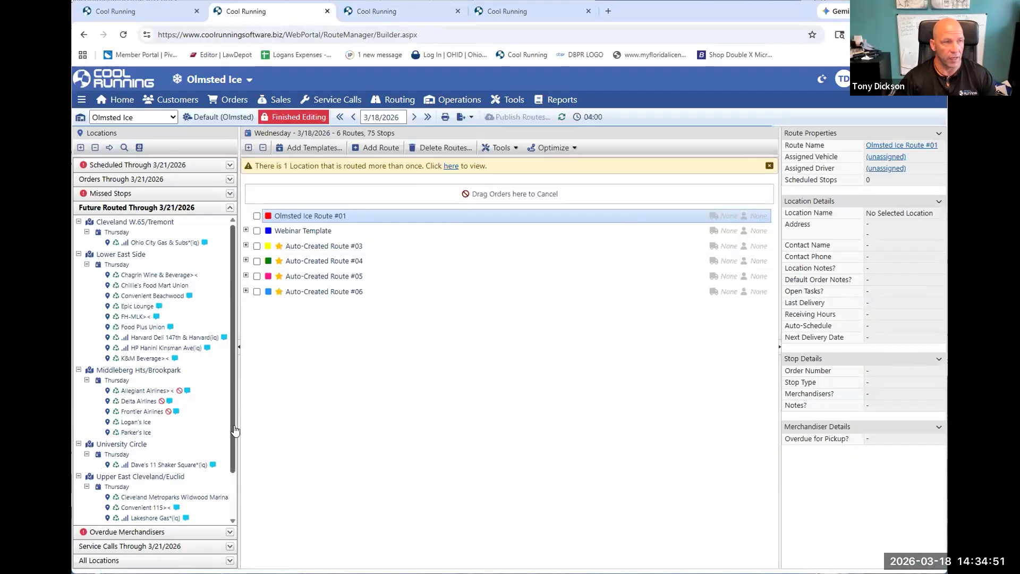
left_click_drag(140, 243, 290, 217)
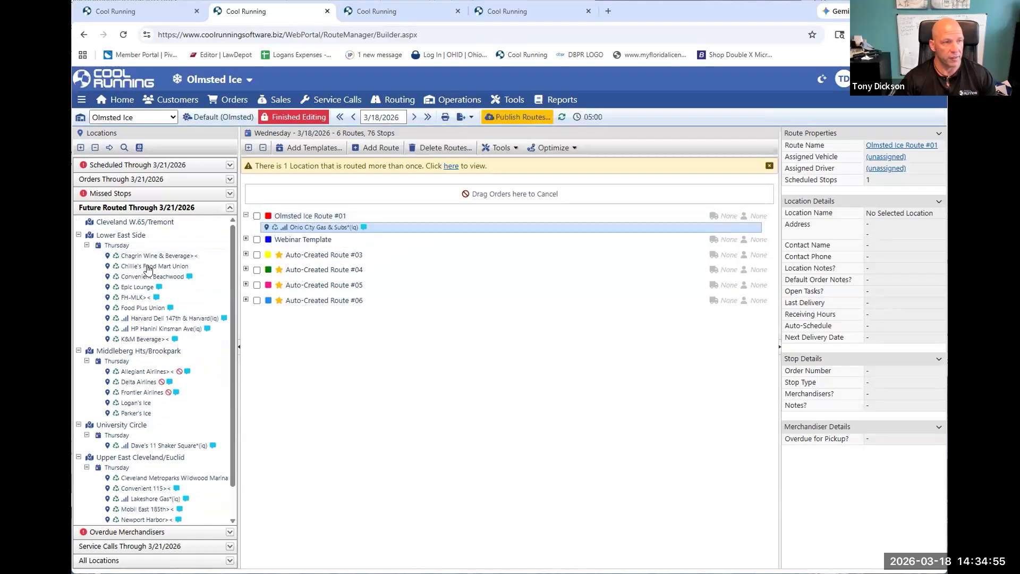
left_click(154, 256)
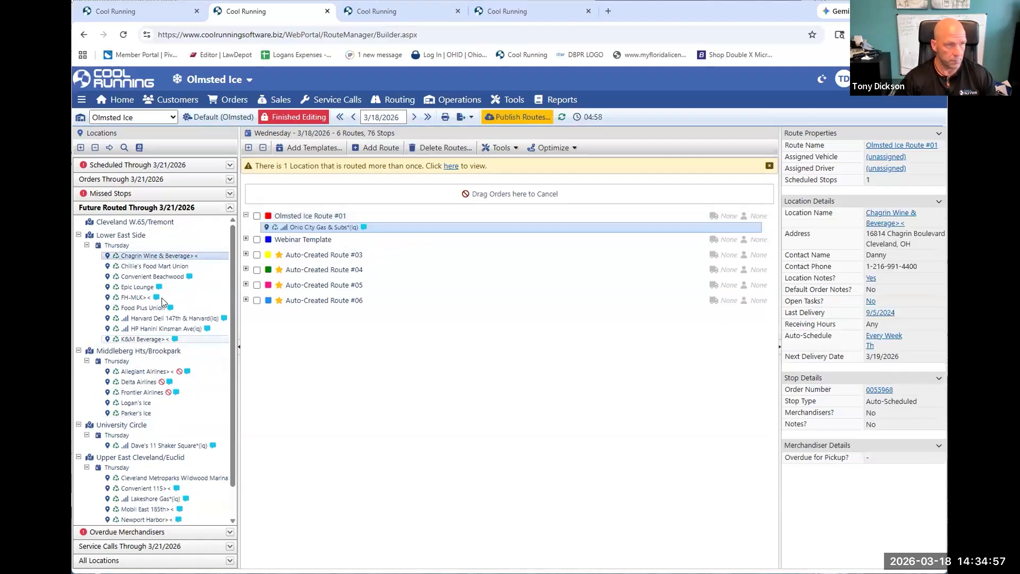
left_click(144, 339, "shift")
left_click_drag(143, 339, 290, 218)
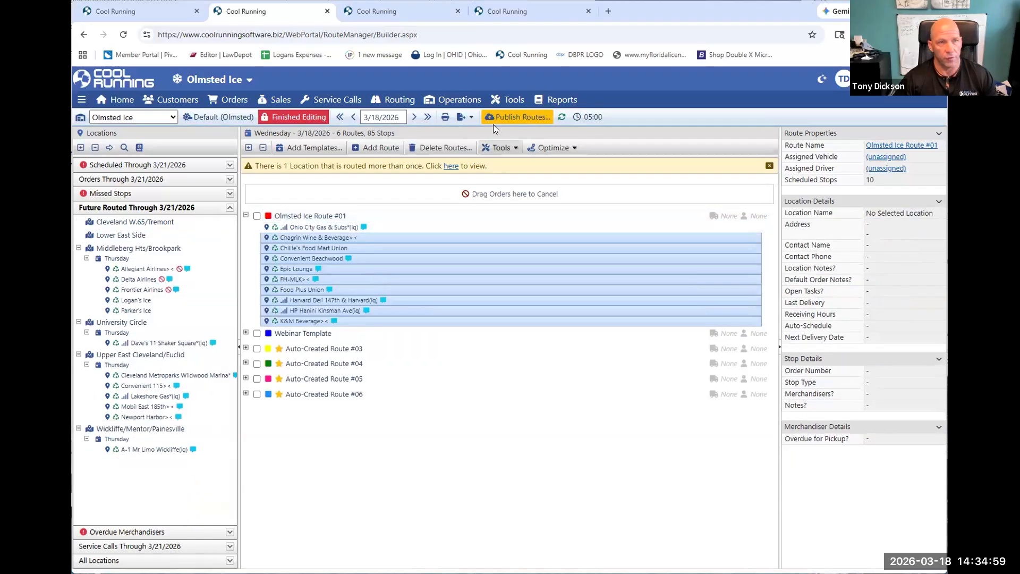
left_click(495, 119)
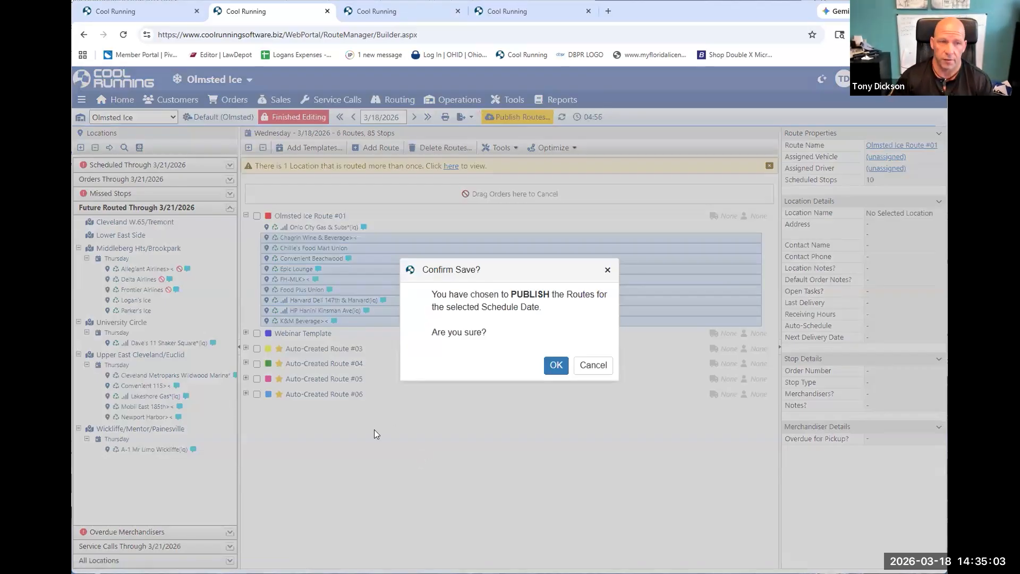
left_click(555, 369)
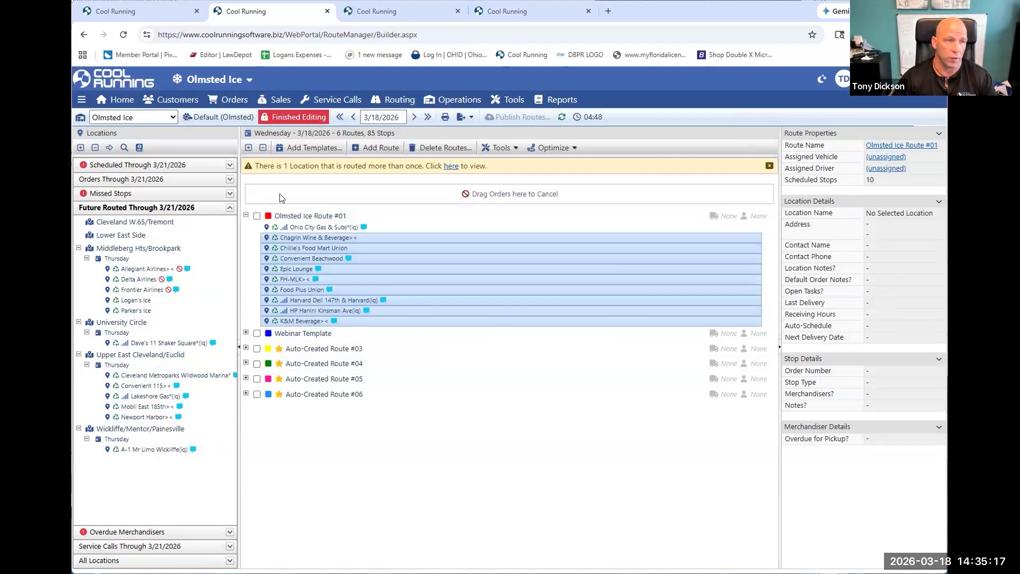
- Collapse the future routed list and Olmsted Ice Route #01, and expand the stops of Auto-Created Routes #06 and #05
left_click(376, 122)
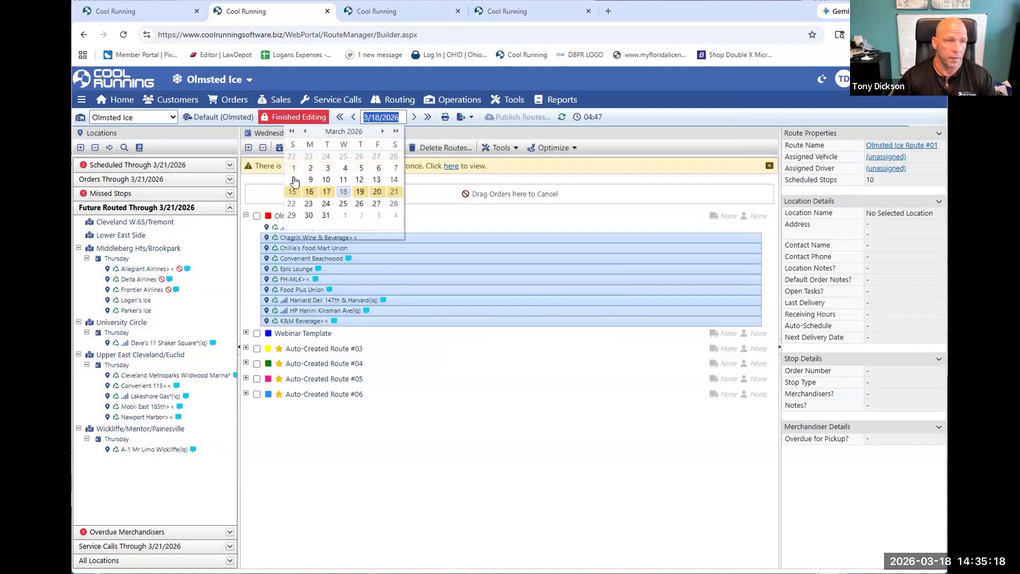
left_click(231, 208)
left_click(246, 215)
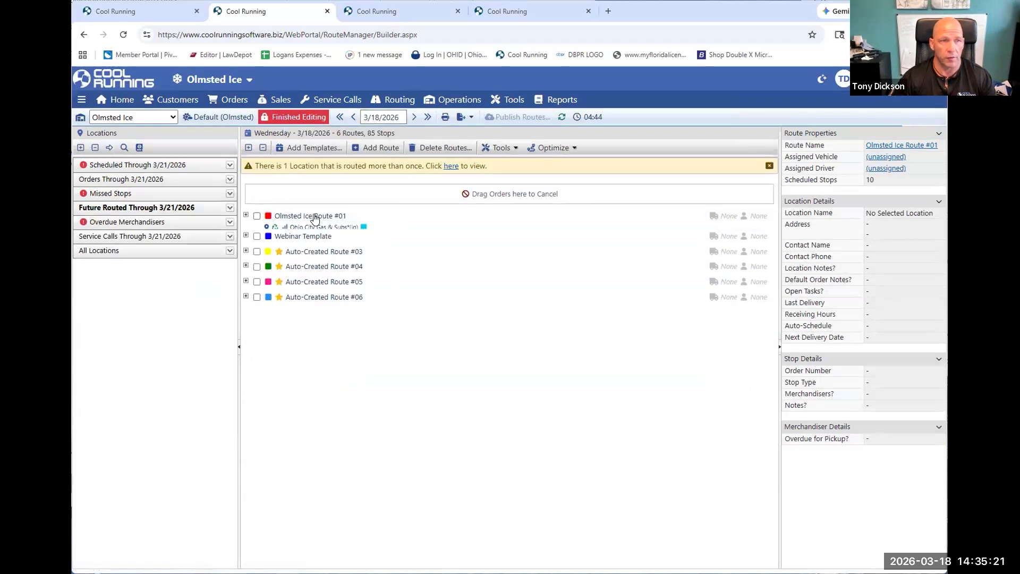
left_click(247, 293)
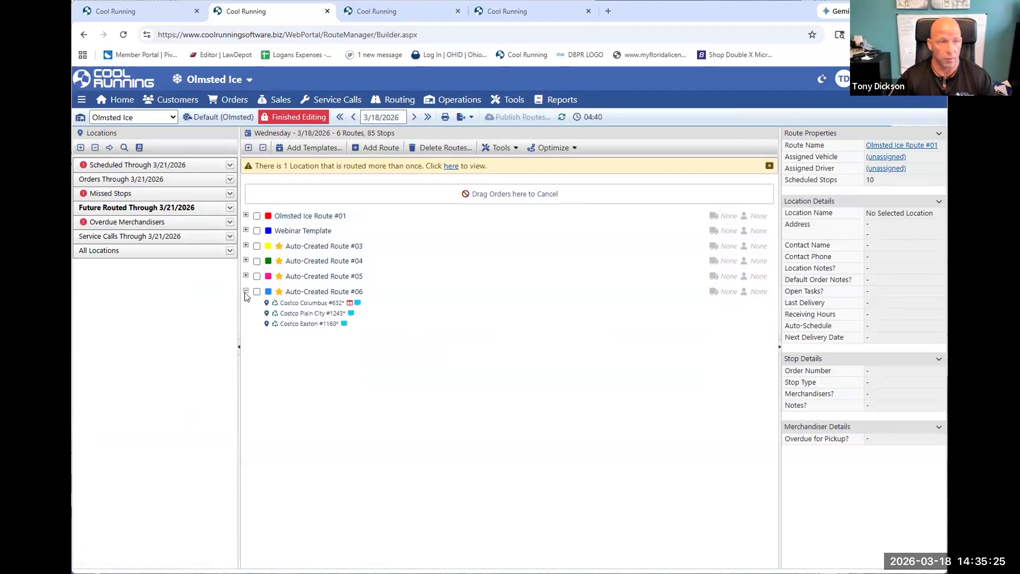
left_click(246, 276)
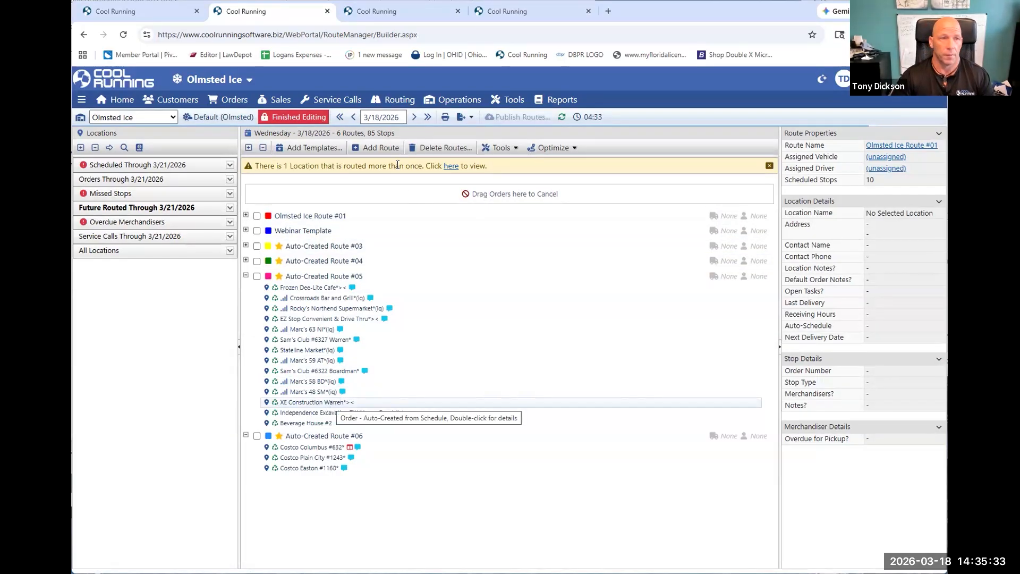
- Switch to the 3/19/2026 routes and expand the stops of the CALL LIST FOR THURSDAY route
left_click(385, 117)
left_click(360, 192)
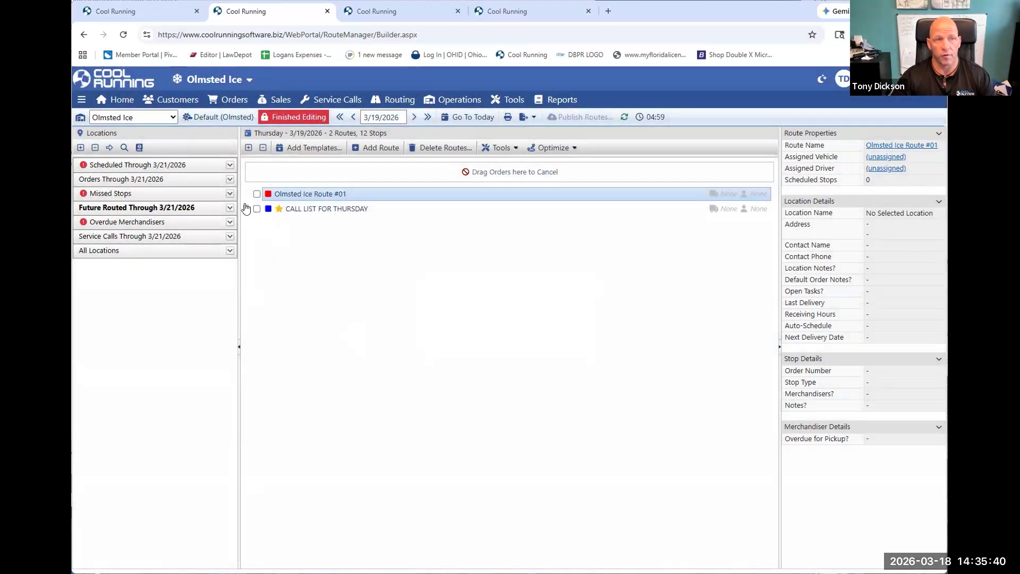
left_click(246, 208)
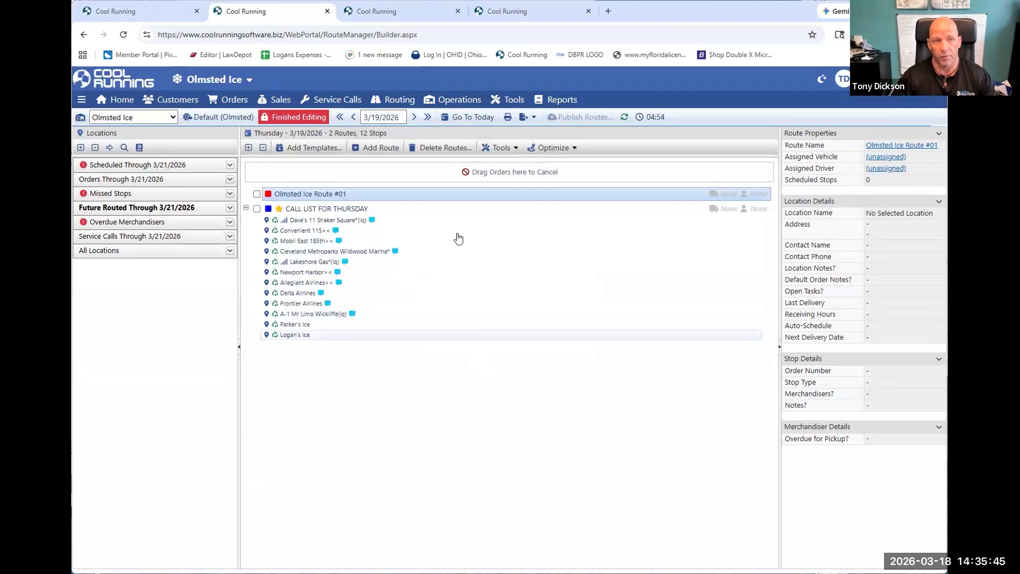
- Move the incompleted Webinar Template route from 3/18/2026 into the 3/19/2026 routes using Copy Incompleted Routes
left_click(503, 149)
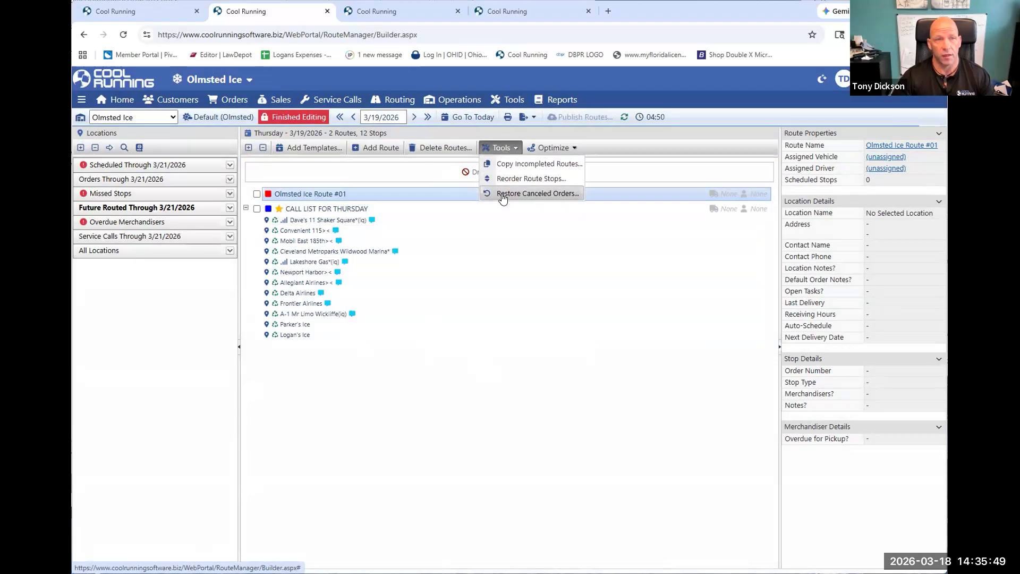
left_click(505, 164)
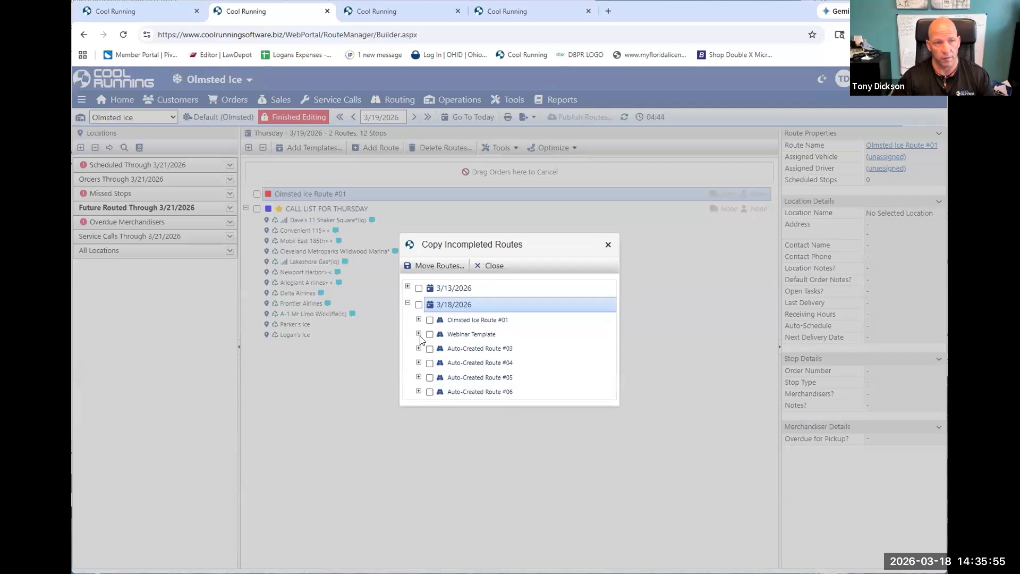
left_click(419, 334)
left_click(430, 203)
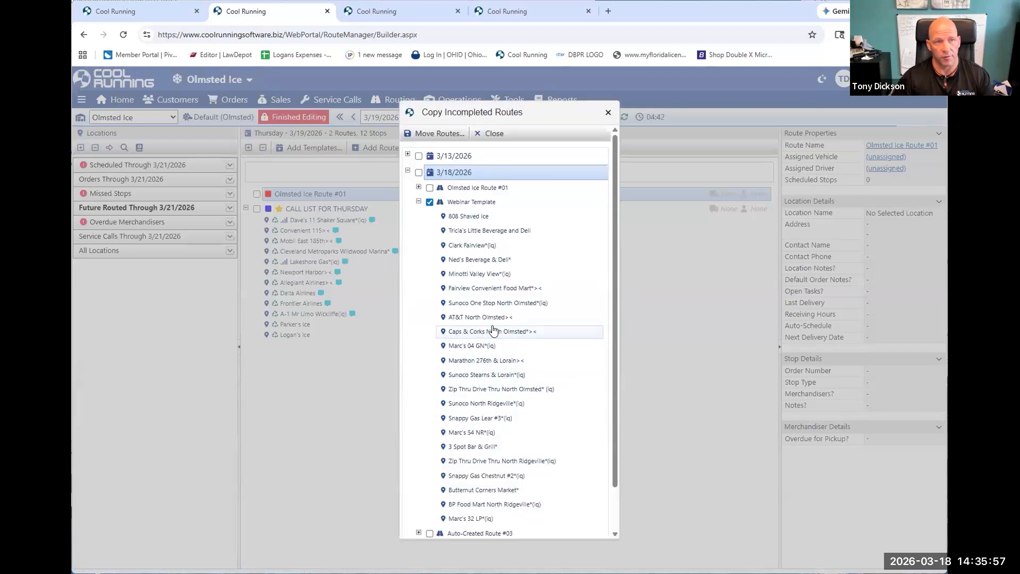
left_click(456, 136)
left_click(555, 140)
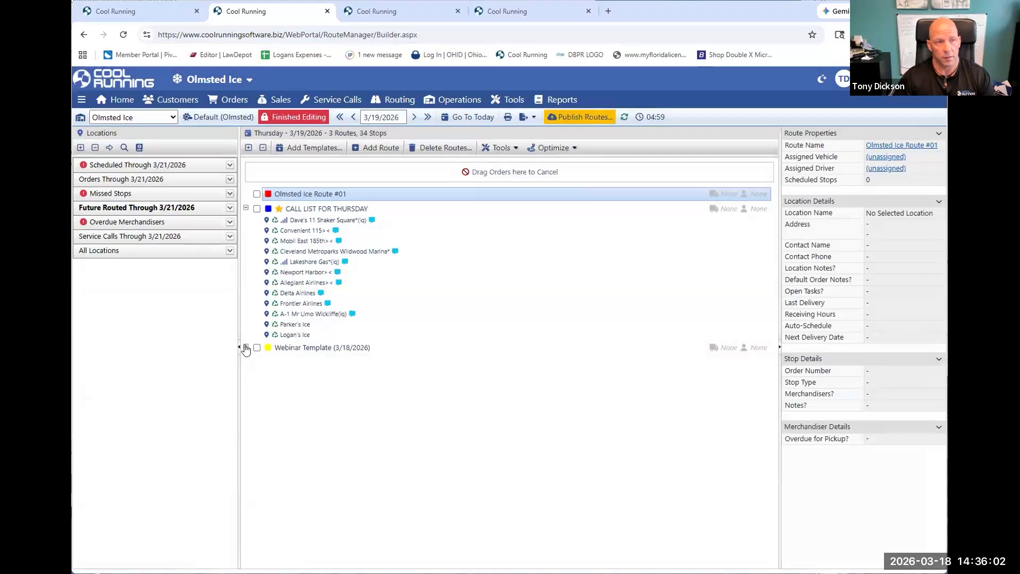
- Review the moved Webinar Template stops, publish the 3/19/2026 routes, and collapse the CALL LIST FOR THURSDAY and Webinar Template routes
left_click(245, 348)
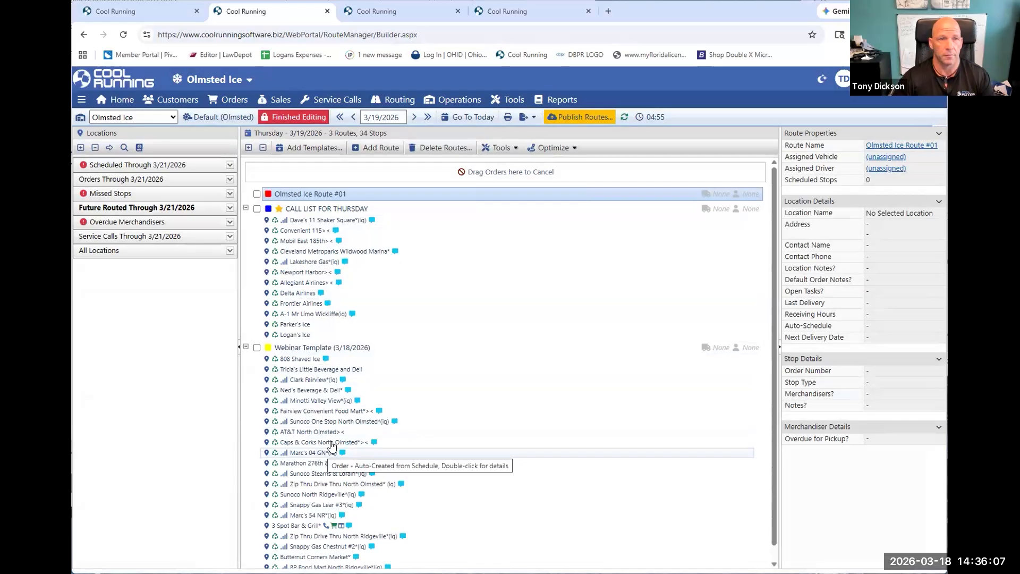
left_click(584, 118)
left_click(555, 367)
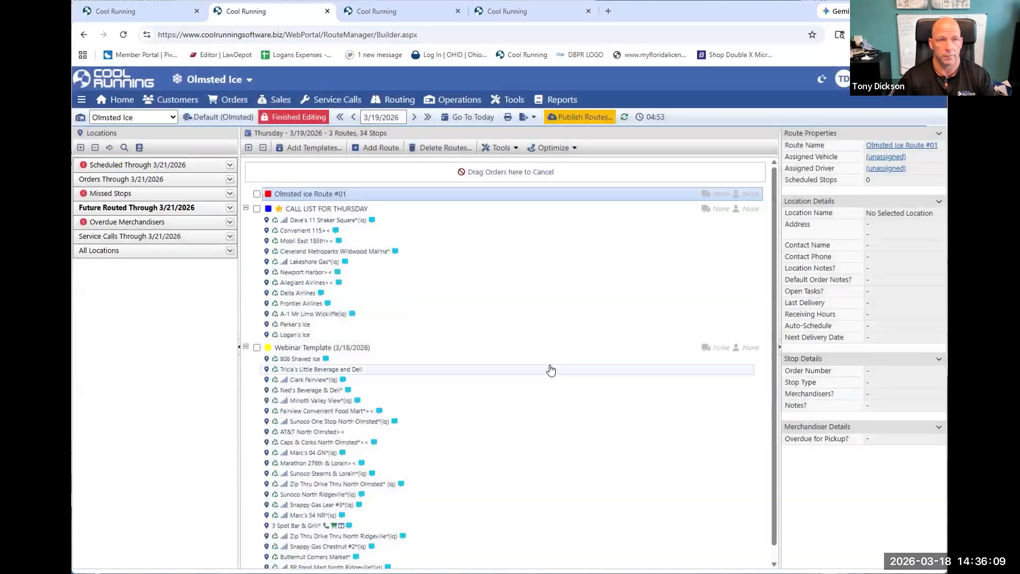
left_click(246, 208)
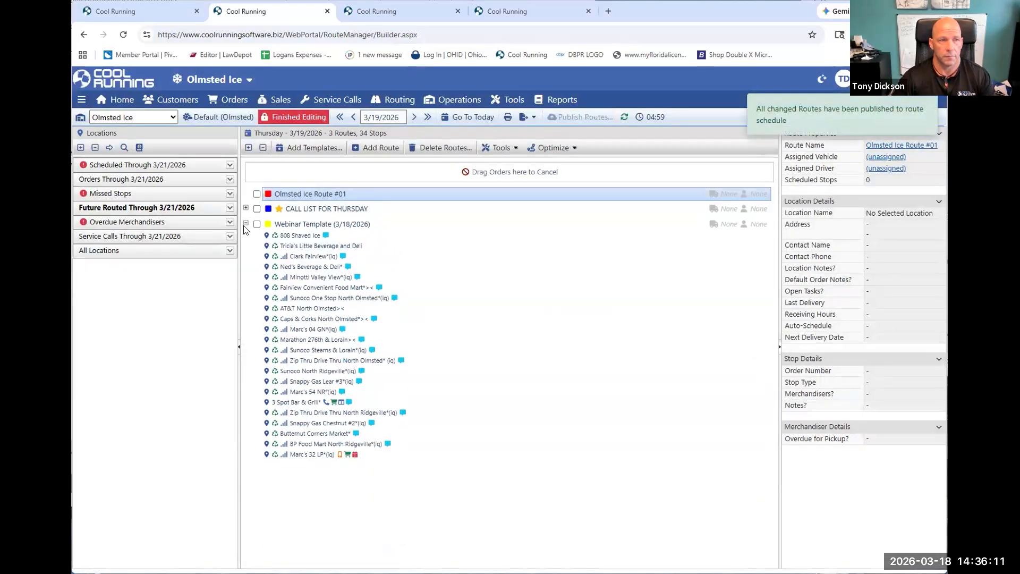
left_click(246, 224)
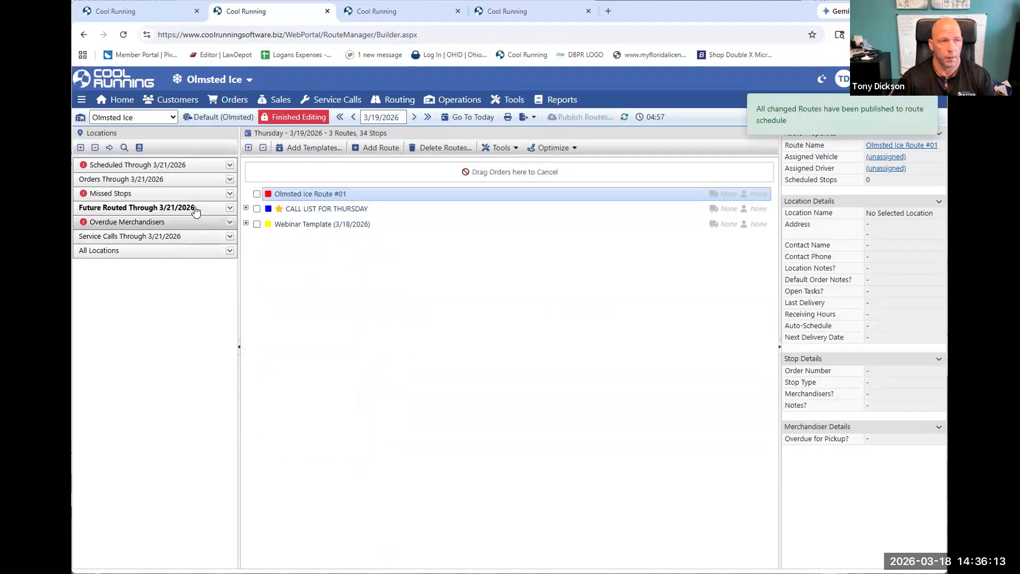